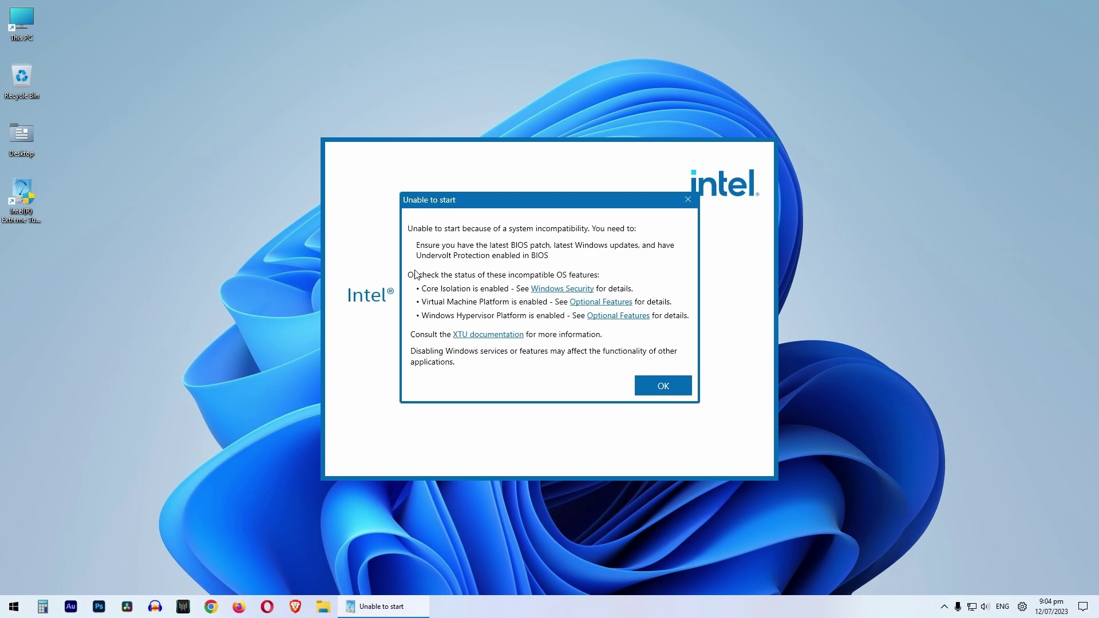
# Move the 'Unable to start' message aside and open the XTU Windows compatibility documentation to review incompatible features.
pyautogui.moveTo(542, 198); pyautogui.dragTo(929, 196)
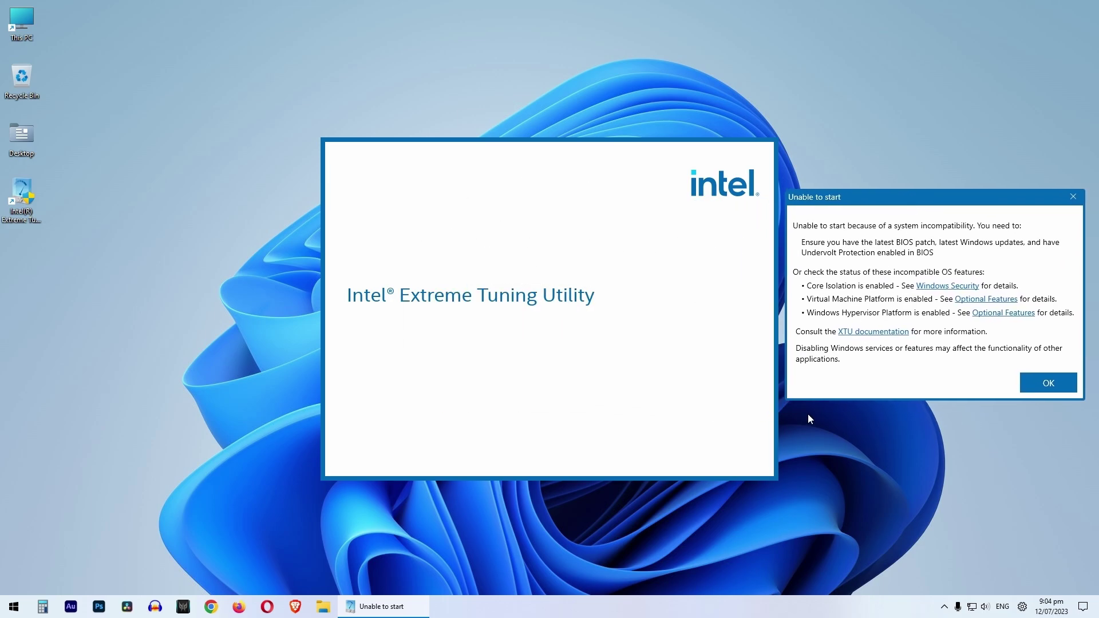
pyautogui.click(877, 332)
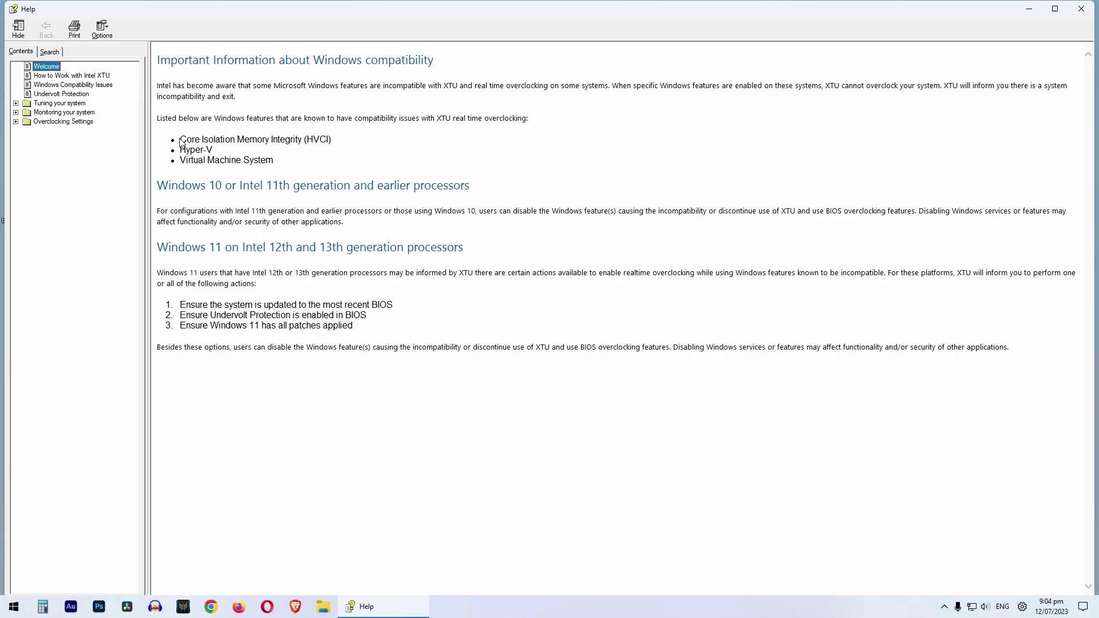
pyautogui.moveTo(181, 143); pyautogui.dragTo(295, 158)
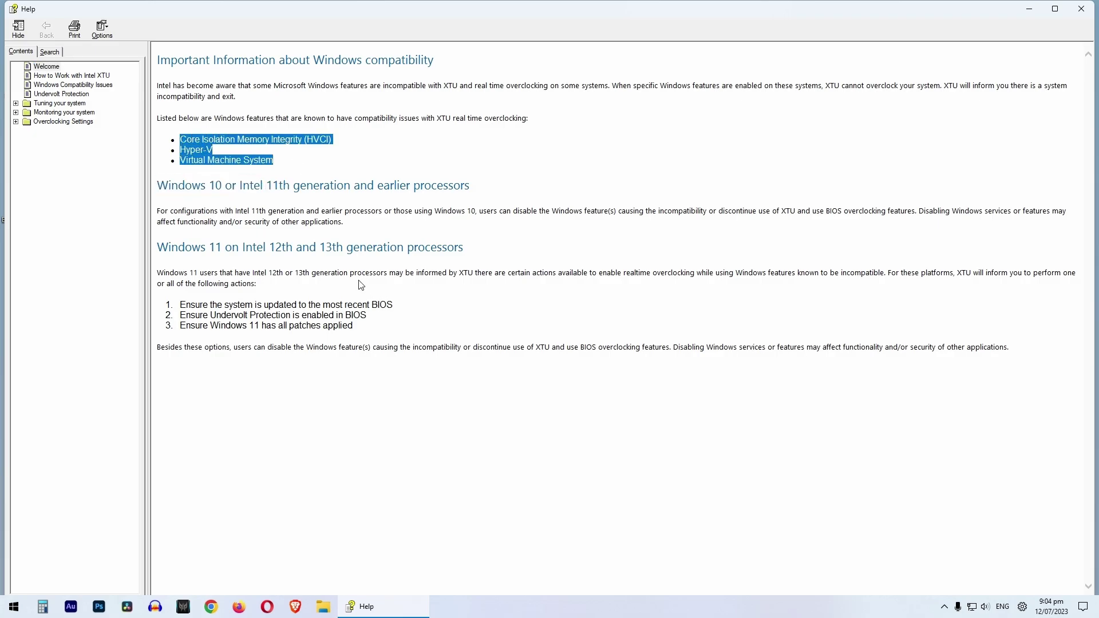
pyautogui.click(302, 170)
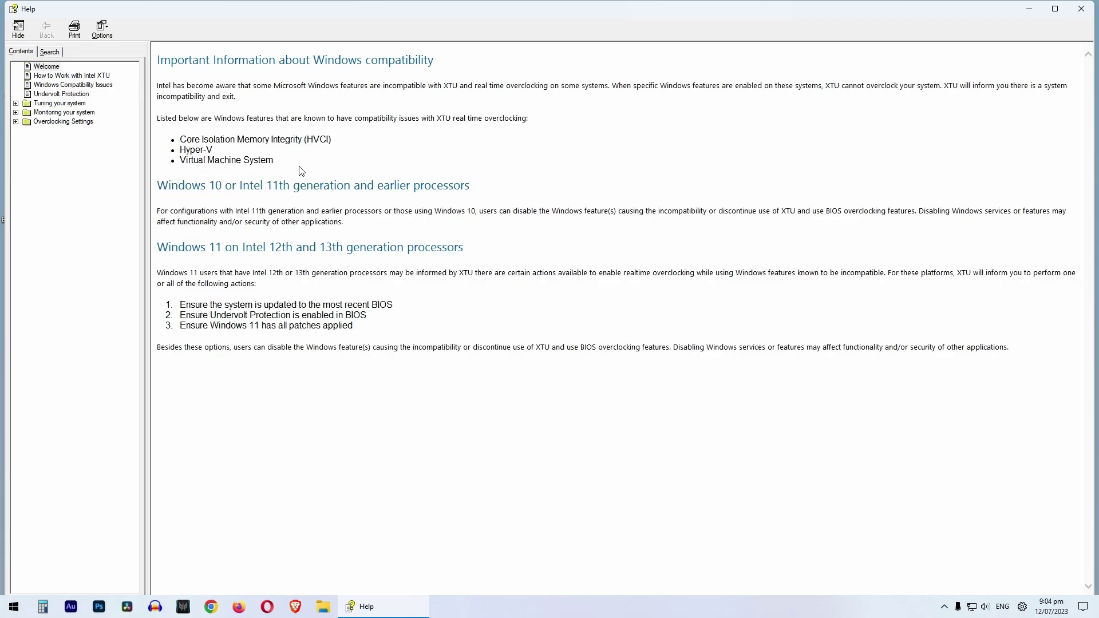
# Search 'core' to reach Core isolation, switch Memory integrity off, and close Windows Security.
pyautogui.click(14, 606)
pyautogui.write('core isolation')
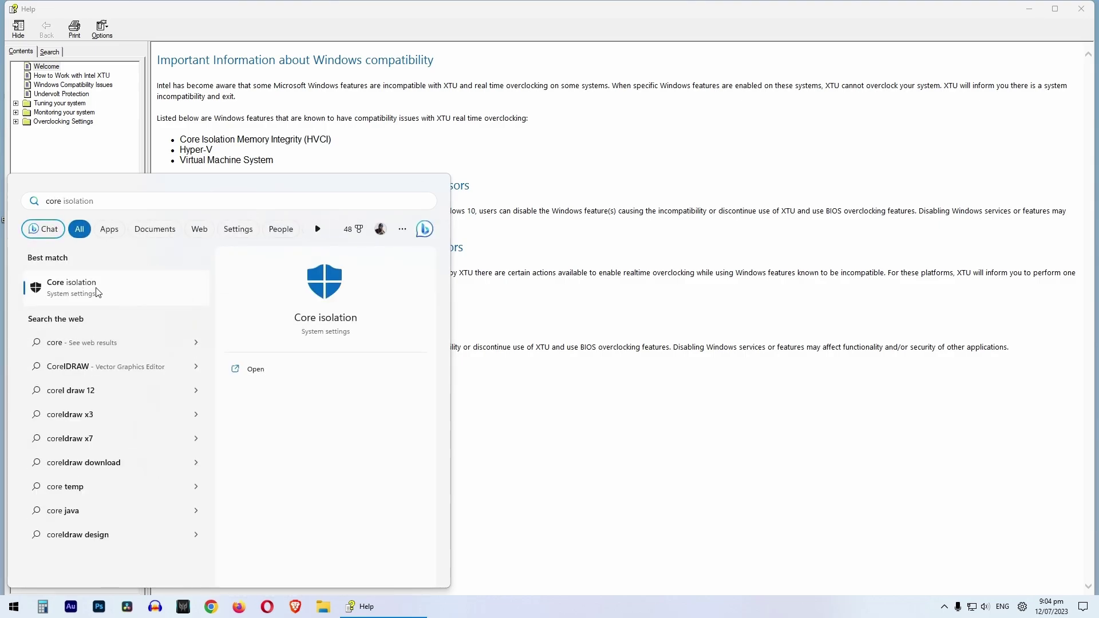
pyautogui.click(92, 294)
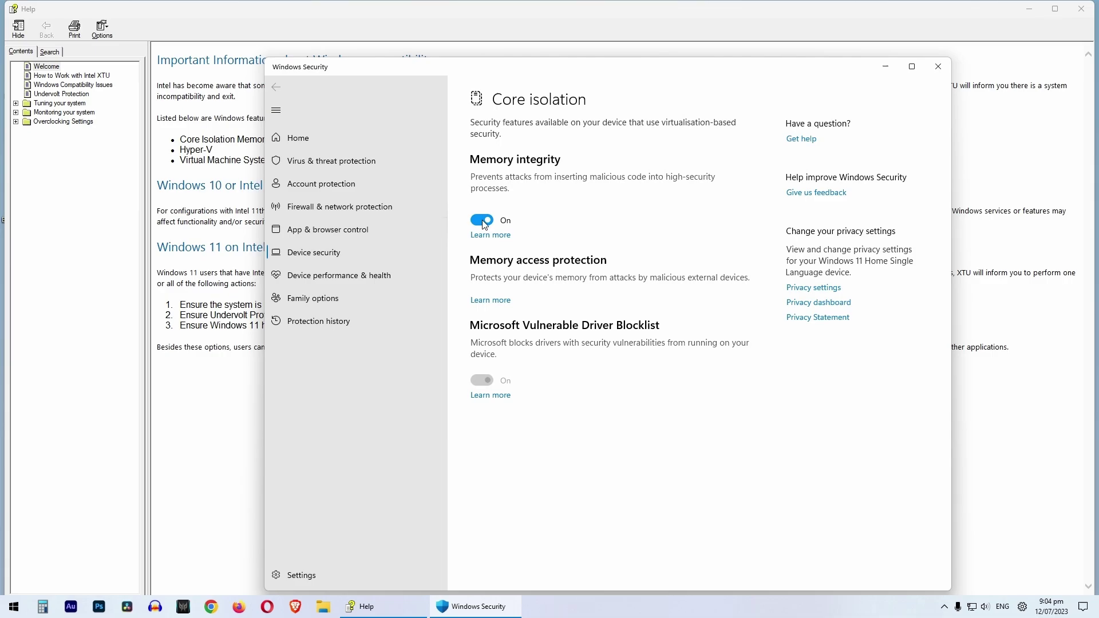
pyautogui.click(483, 222)
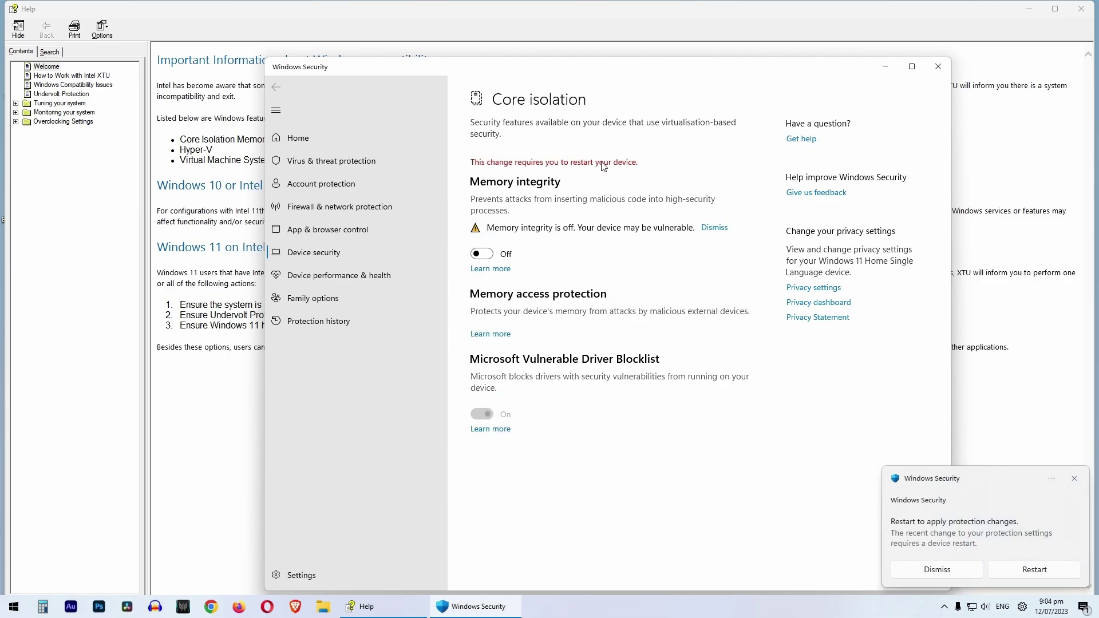
pyautogui.click(938, 66)
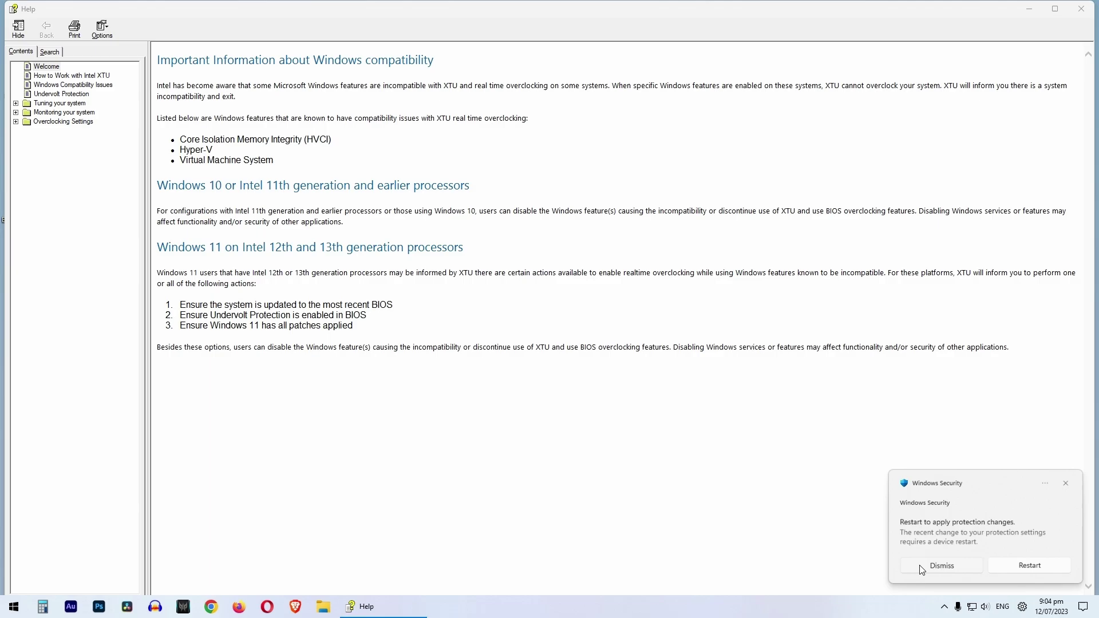
# Dismiss the restart reminder and open Windows Features by searching 'windows feature'.
pyautogui.click(937, 569)
pyautogui.click(7, 612)
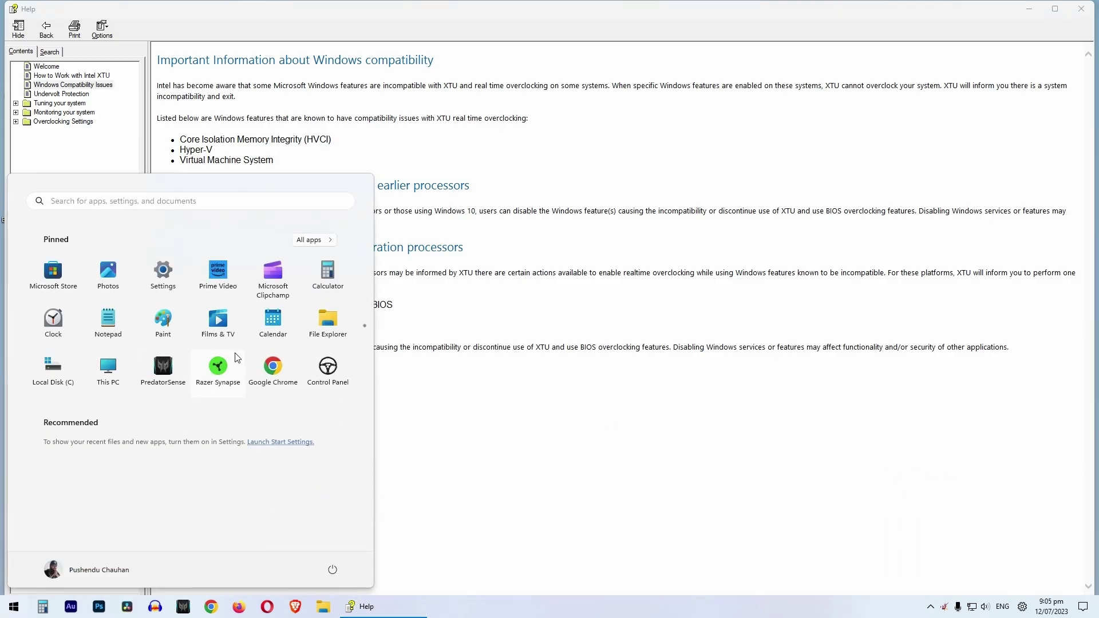
pyautogui.write('windows feature')
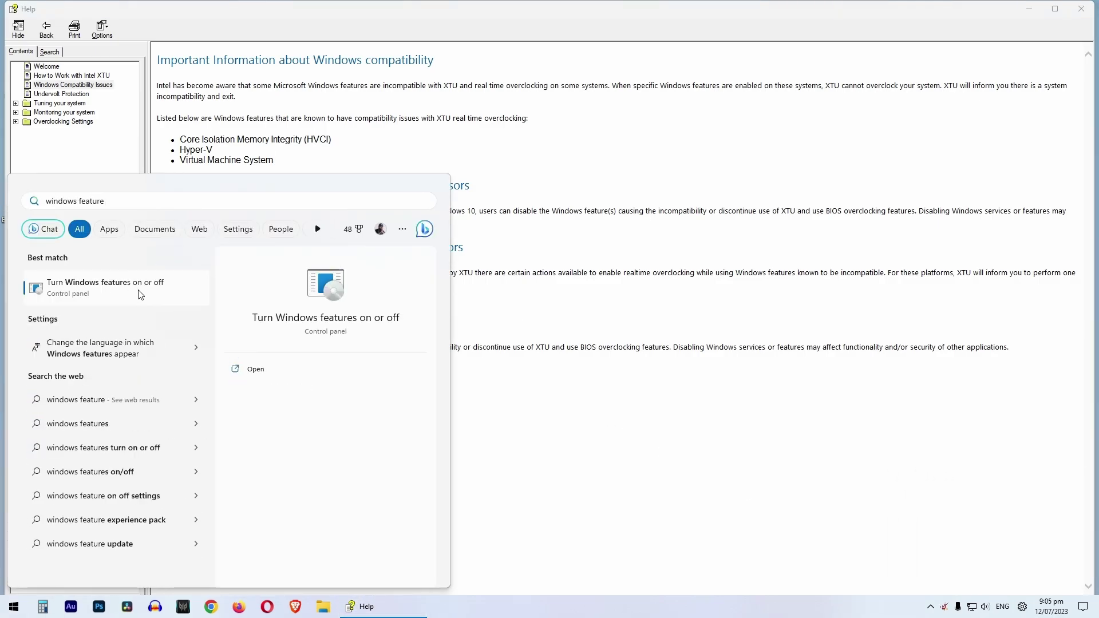
pyautogui.click(132, 295)
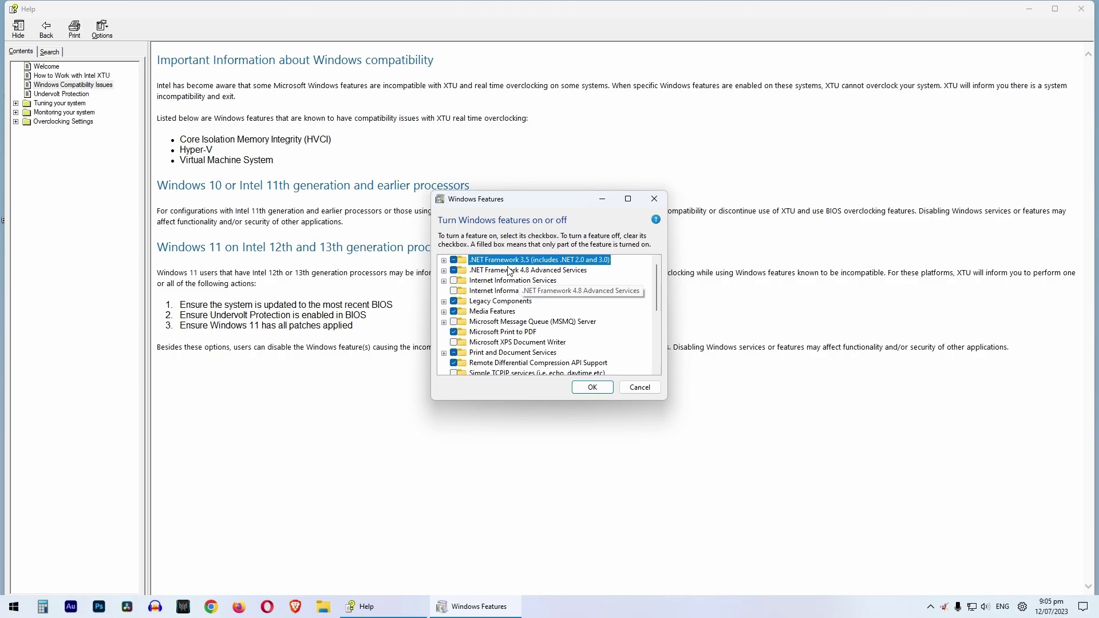
# Compare the features list with the help page's Hyper-V and Virtual Machine System entries.
pyautogui.moveTo(522, 203); pyautogui.dragTo(676, 156)
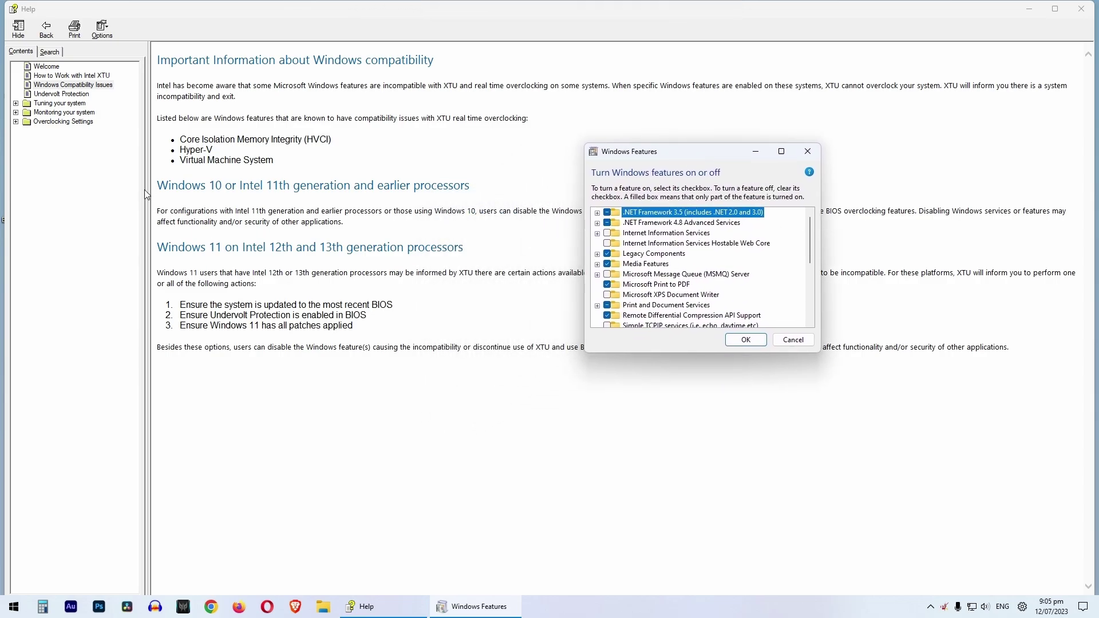
pyautogui.moveTo(180, 151); pyautogui.dragTo(218, 152)
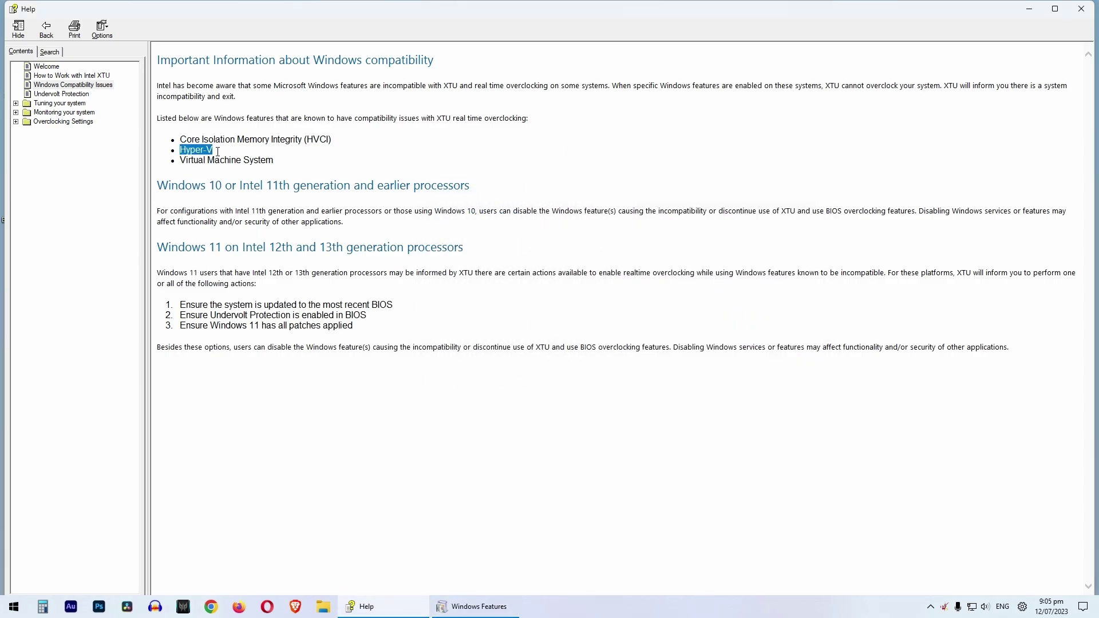
pyautogui.click(494, 597)
pyautogui.scroll(-8, 681, 272)
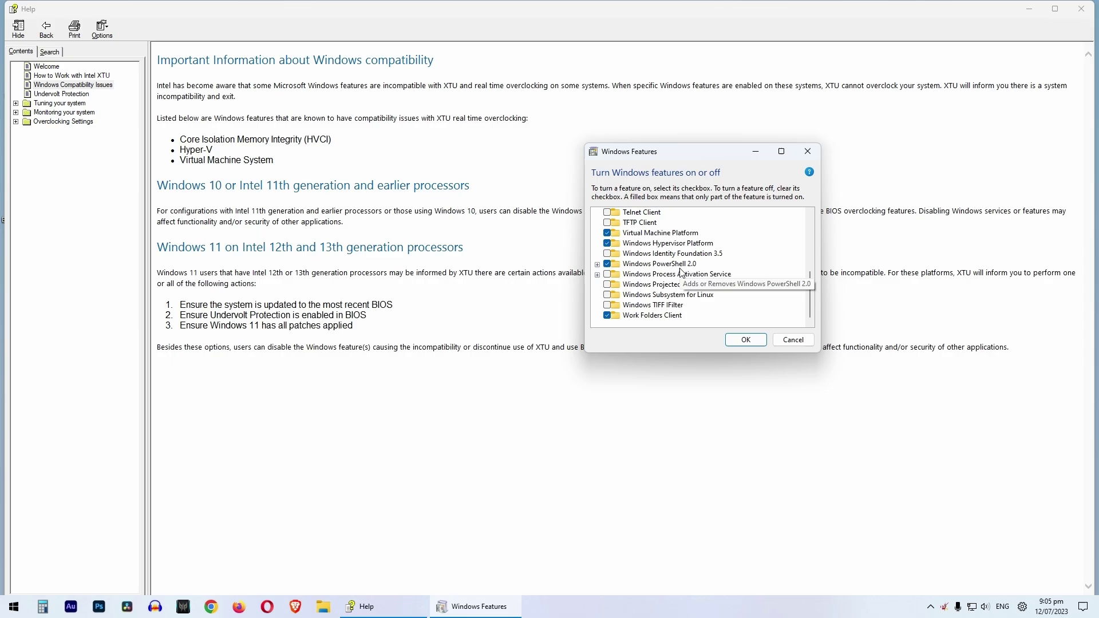
pyautogui.moveTo(275, 162); pyautogui.dragTo(179, 154)
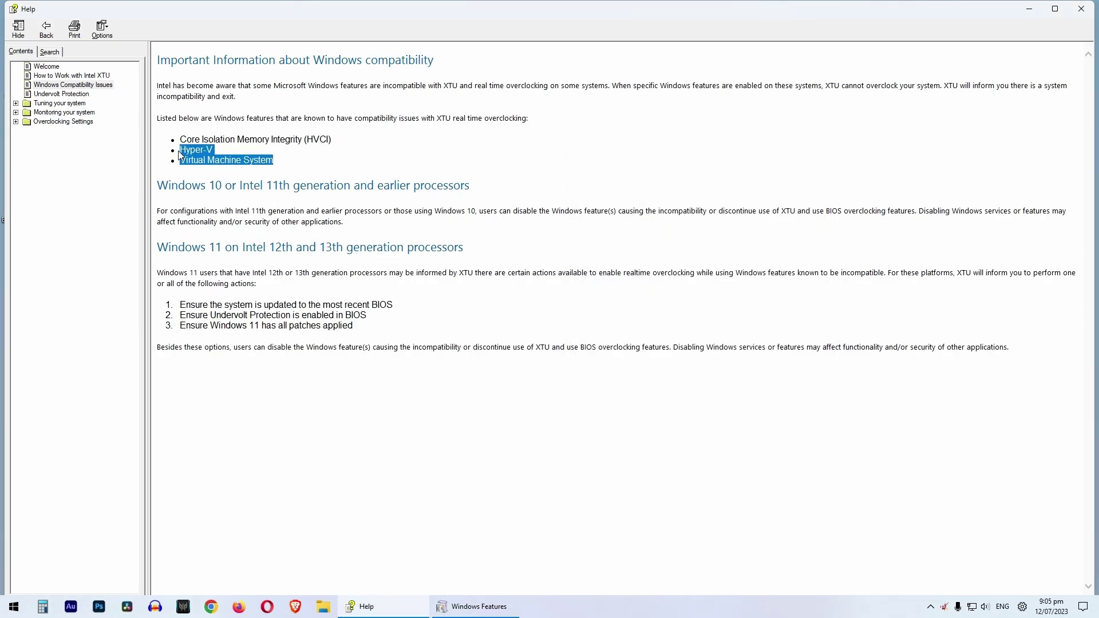
pyautogui.click(493, 602)
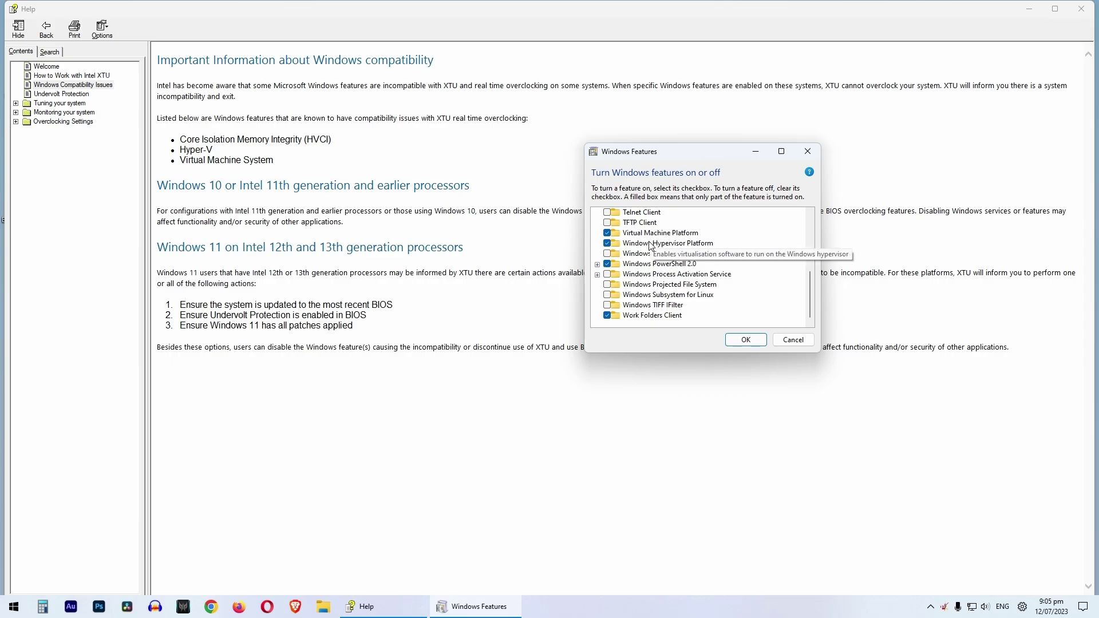
# Untick Windows Hypervisor Platform and Virtual Machine Platform and apply the changes.
pyautogui.click(607, 244)
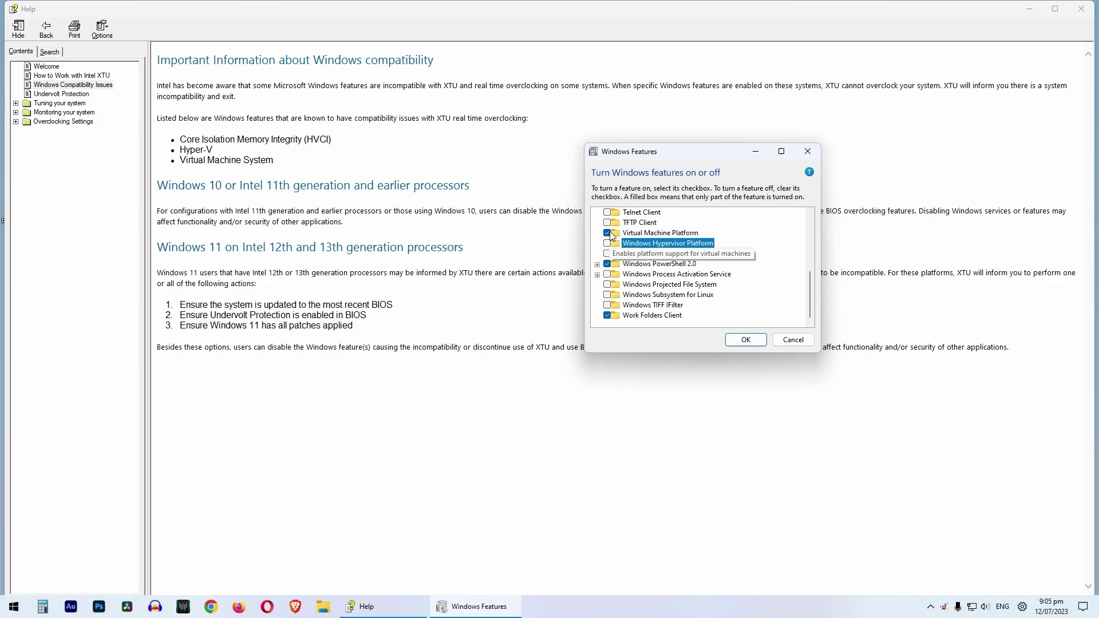
pyautogui.click(607, 233)
pyautogui.click(745, 340)
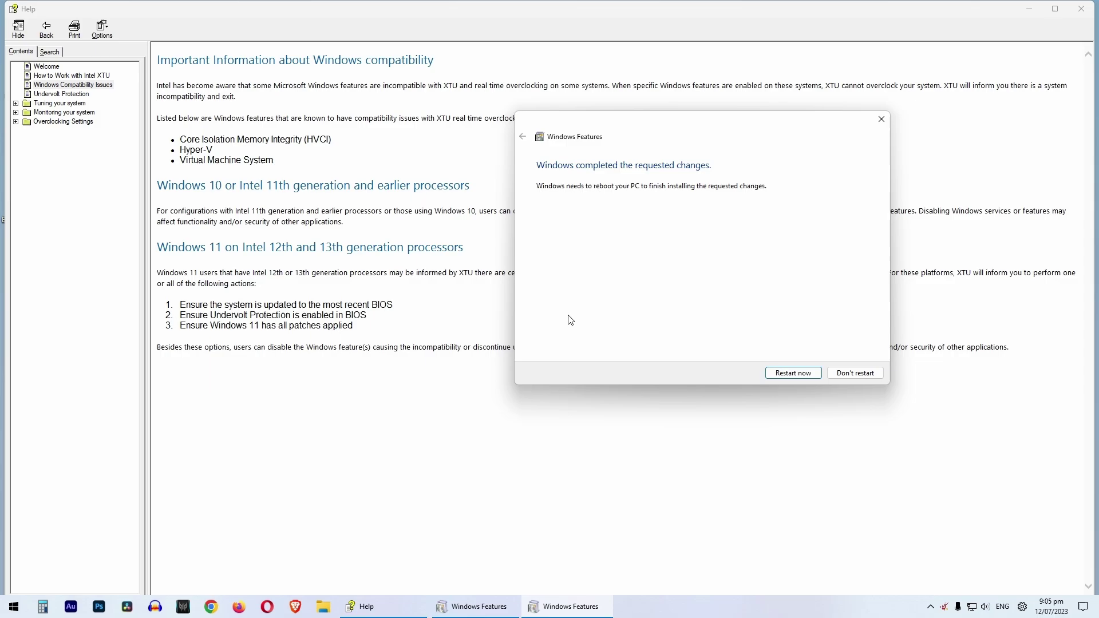
# Restart the PC, refresh the desktop, and reopen Core isolation from recent searches.
pyautogui.click(792, 373)
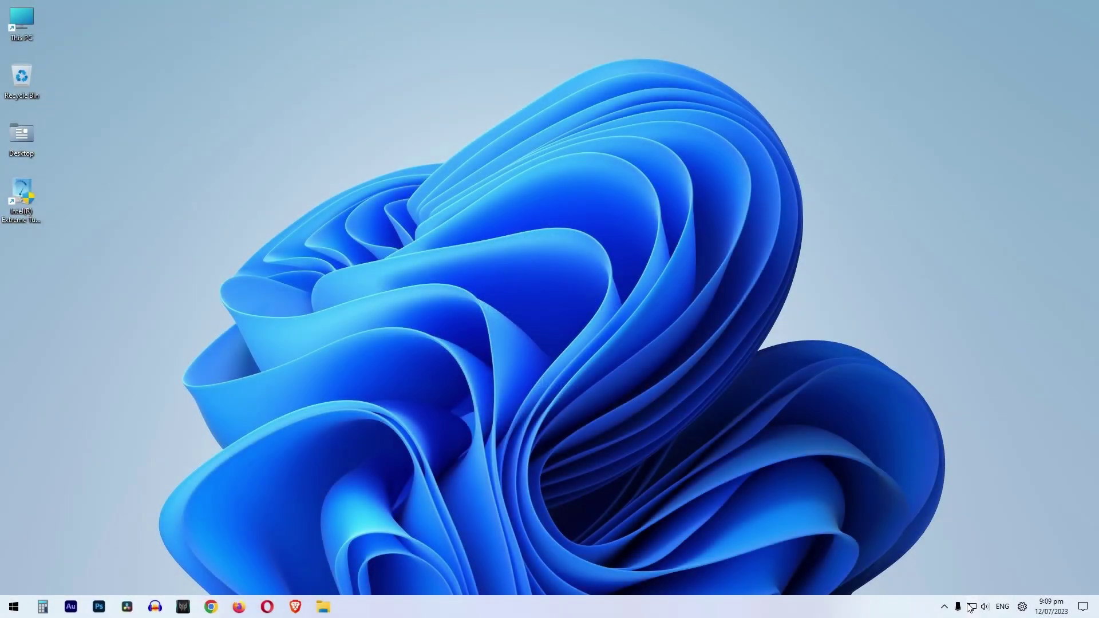
pyautogui.click(945, 606)
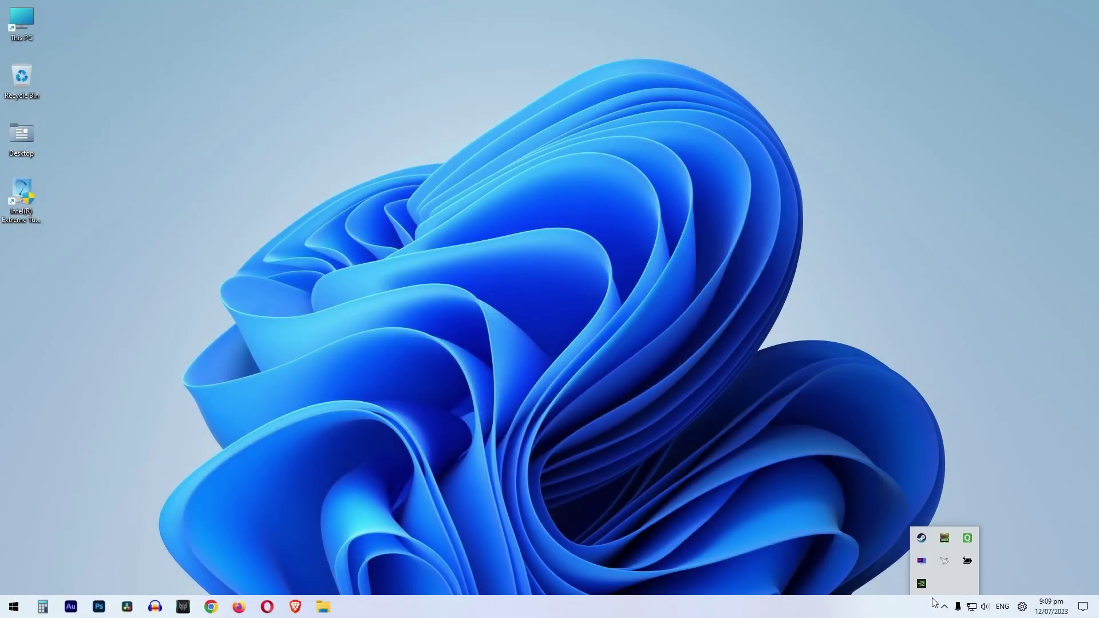
pyautogui.rightClick(372, 265)
pyautogui.click(176, 254)
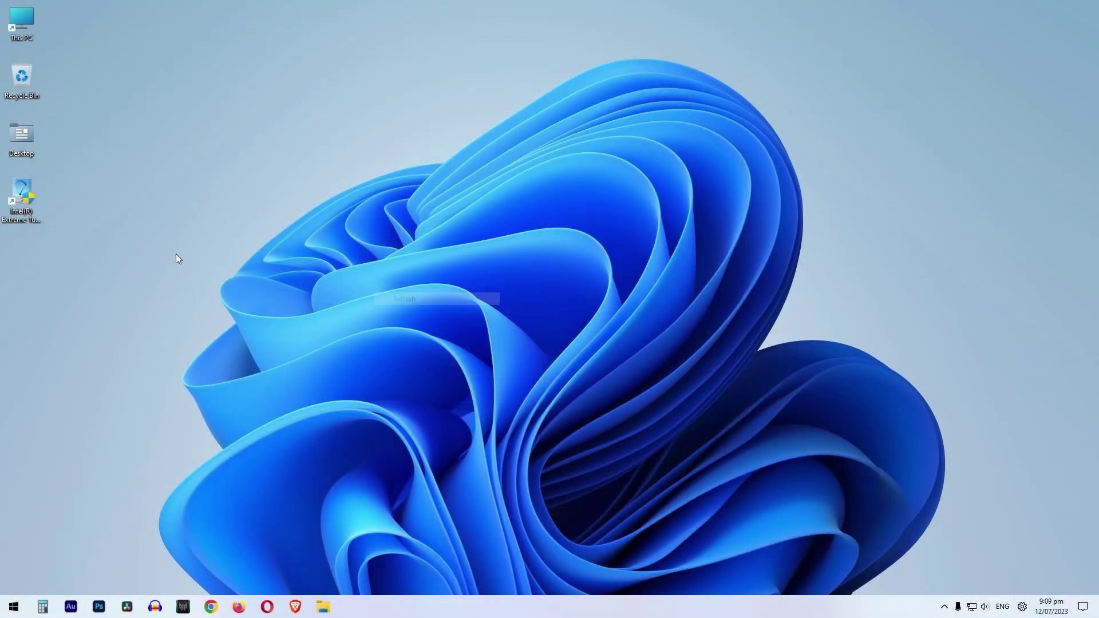
pyautogui.click(14, 607)
pyautogui.click(106, 202)
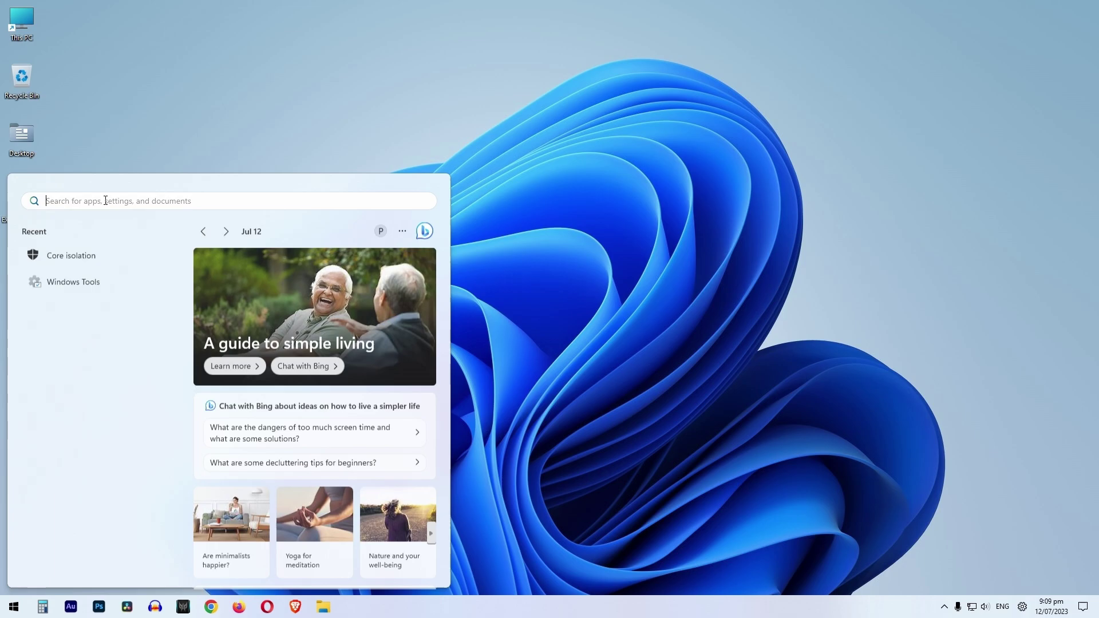
pyautogui.click(74, 251)
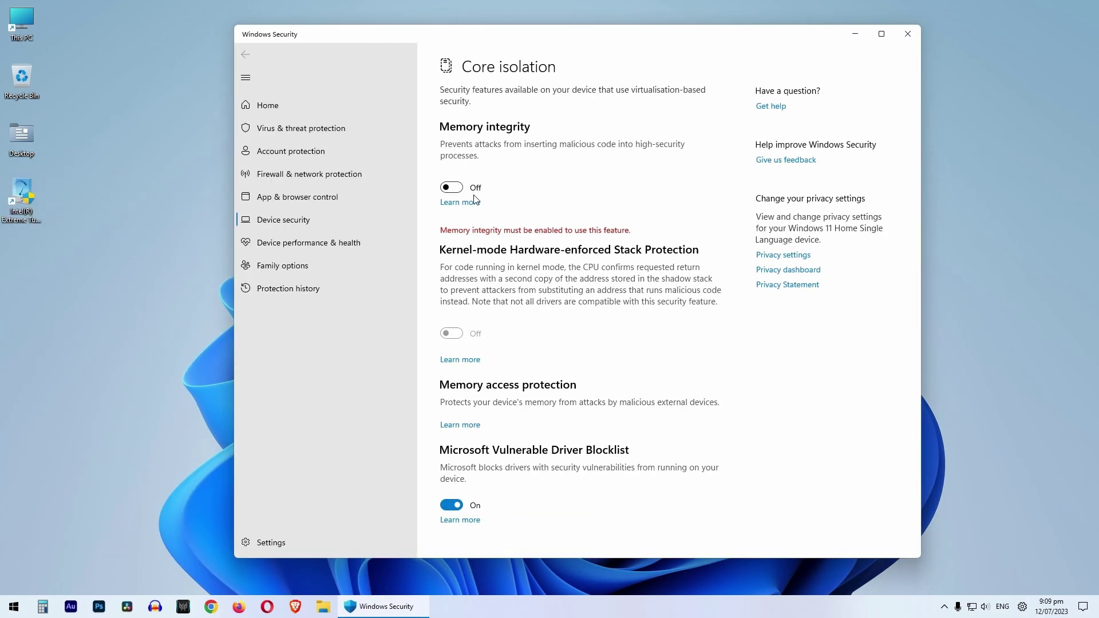
# Close Windows Security, confirm both hypervisor features remain off in Windows Features, then cancel.
pyautogui.click(898, 37)
pyautogui.press('super')
pyautogui.write('w')
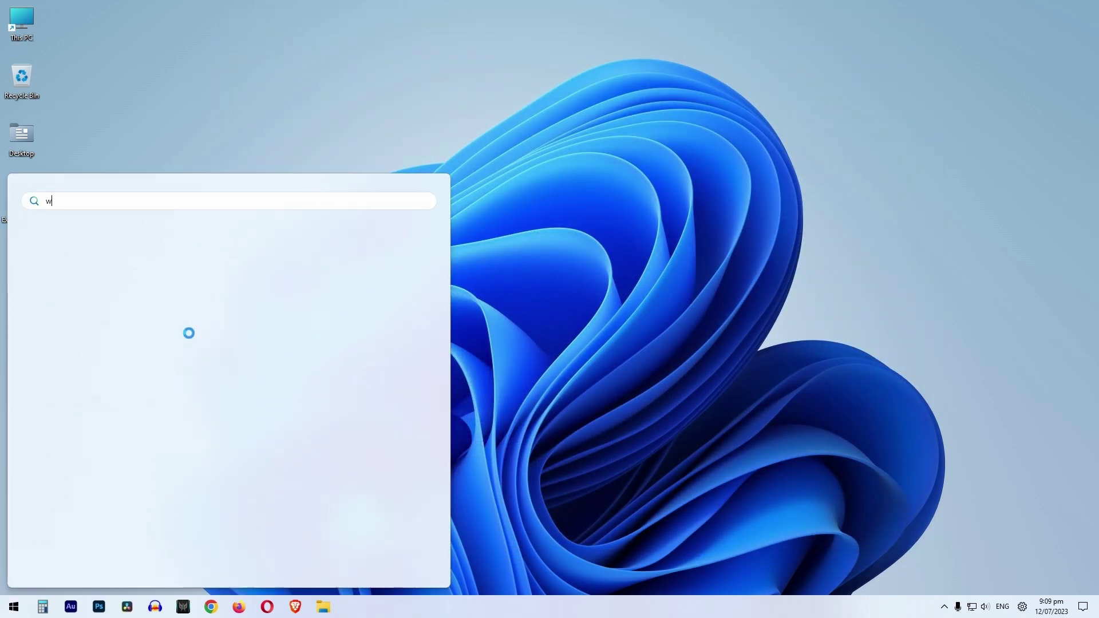
pyautogui.write('indows feature')
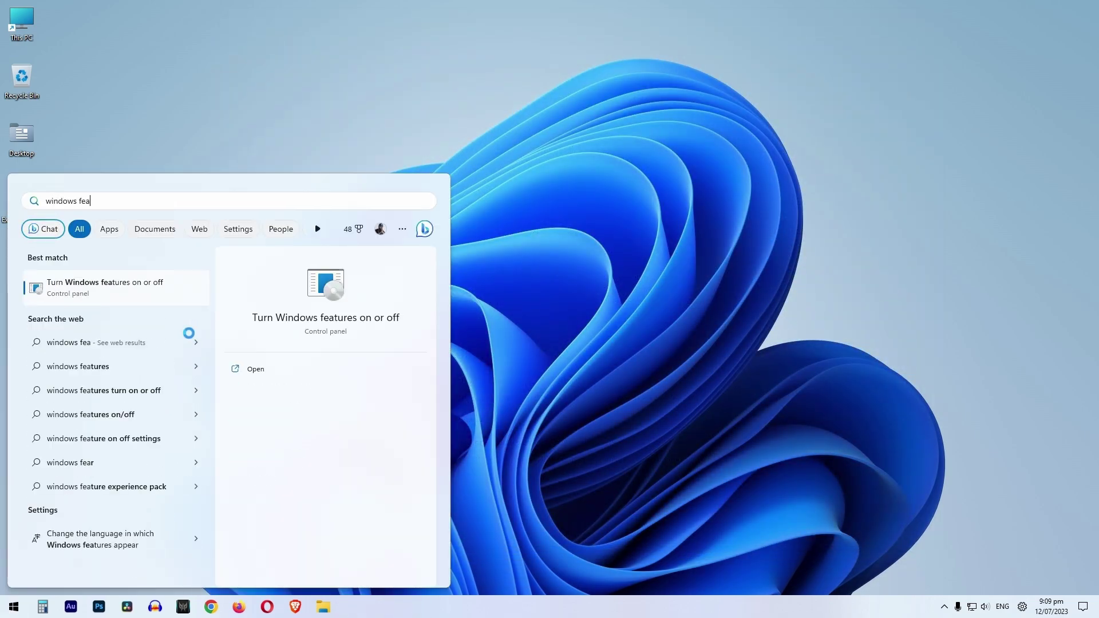
pyautogui.click(133, 276)
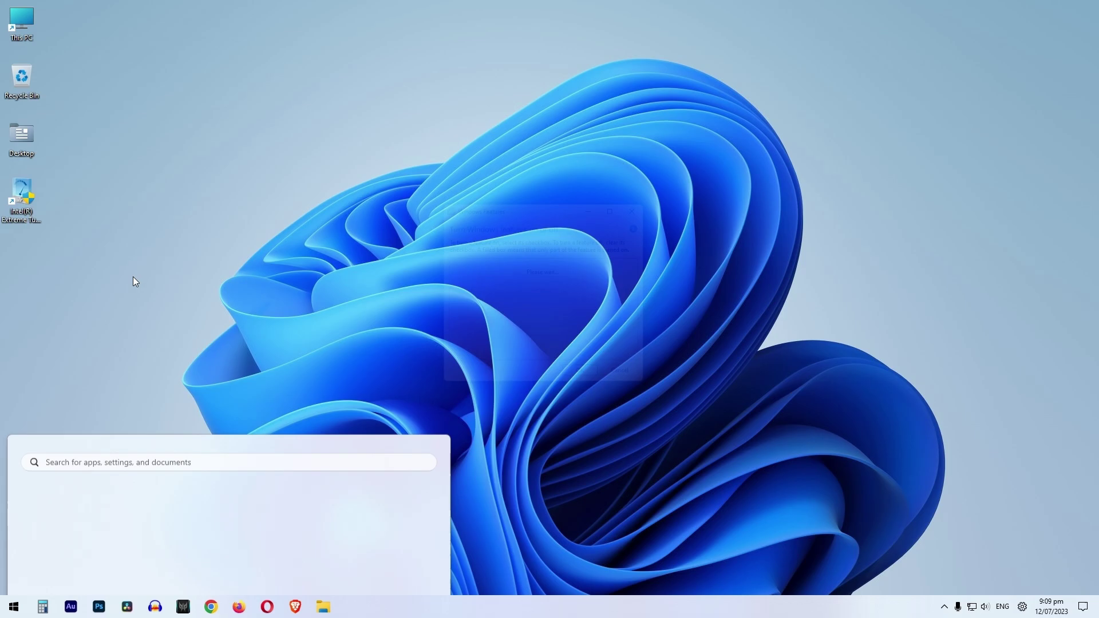
pyautogui.scroll(-4, 641, 320)
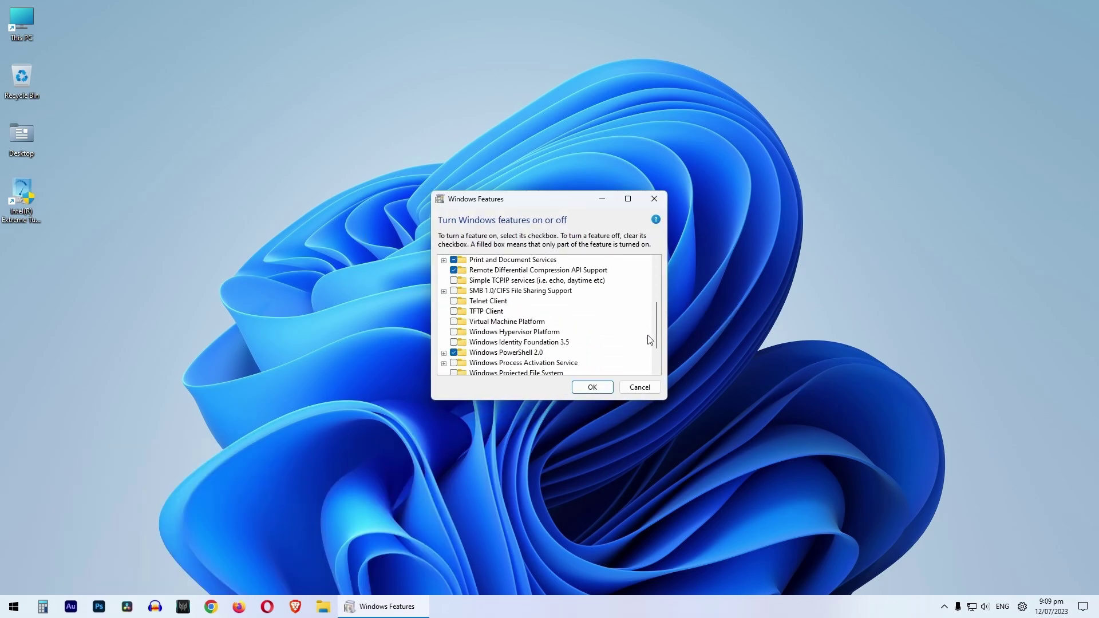
pyautogui.click(515, 302)
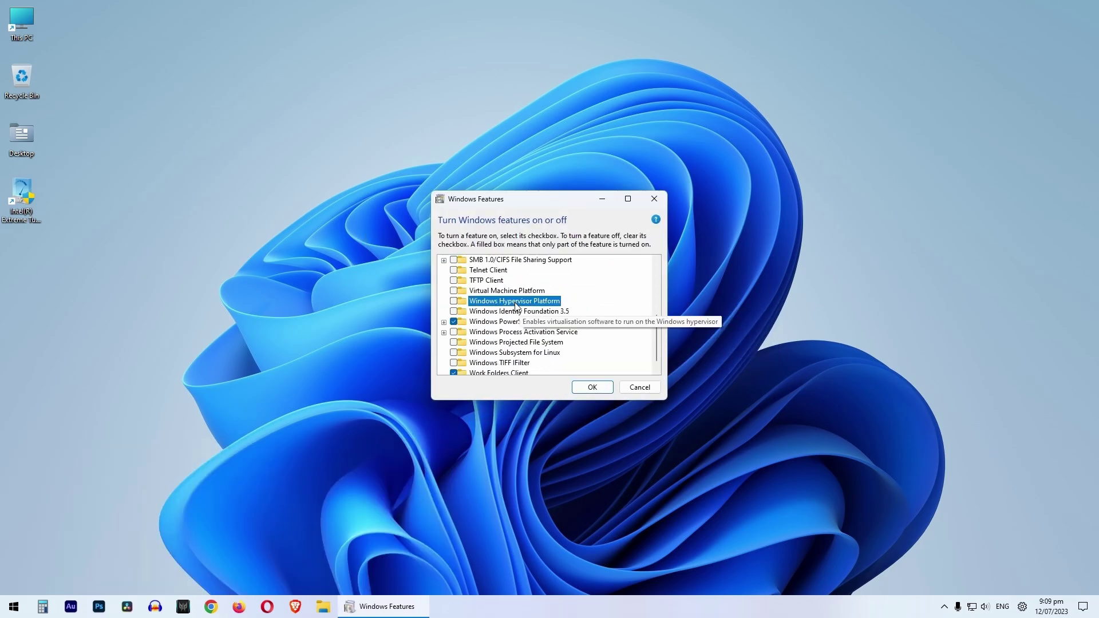
pyautogui.click(507, 291)
pyautogui.click(641, 388)
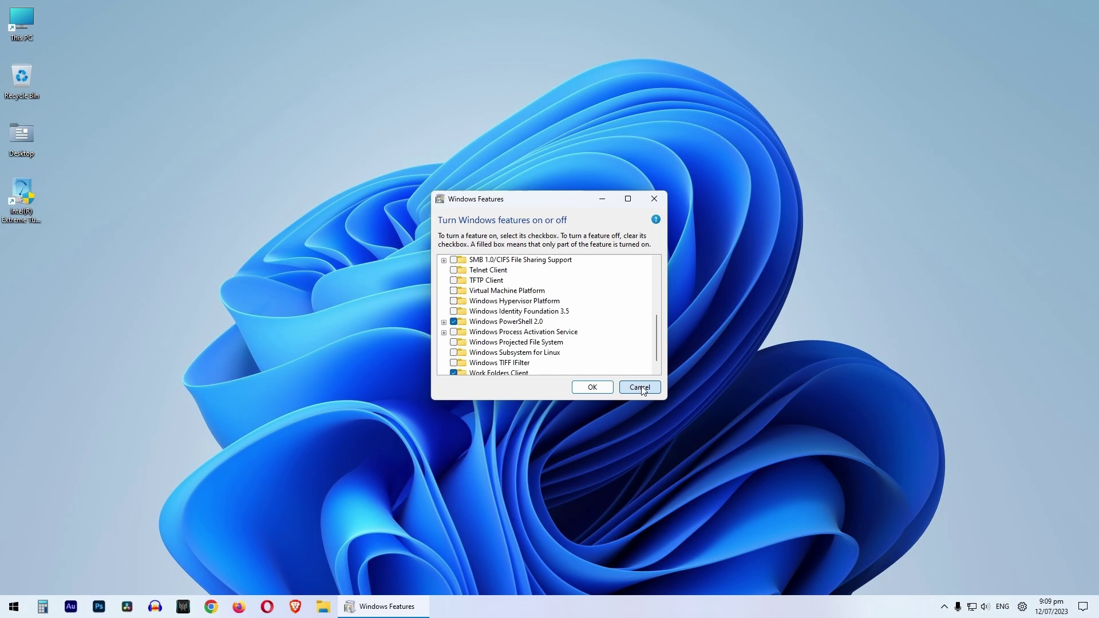
# Launch Intel XTU and open its help at the 'How to Work with Intel XTU' topic.
pyautogui.click(21, 192)
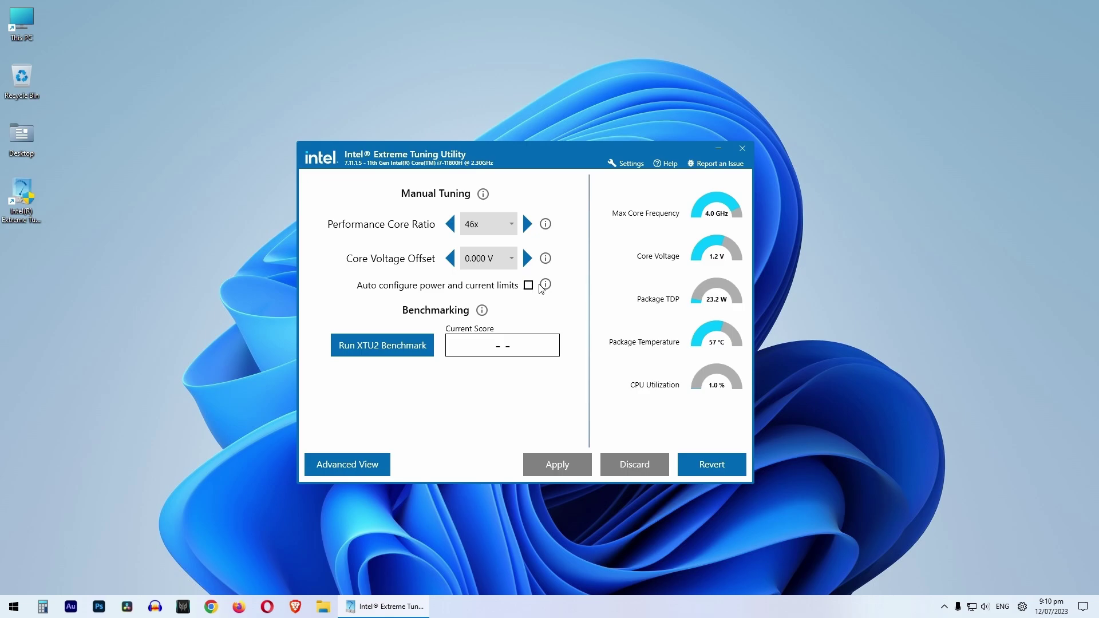
pyautogui.moveTo(545, 285)
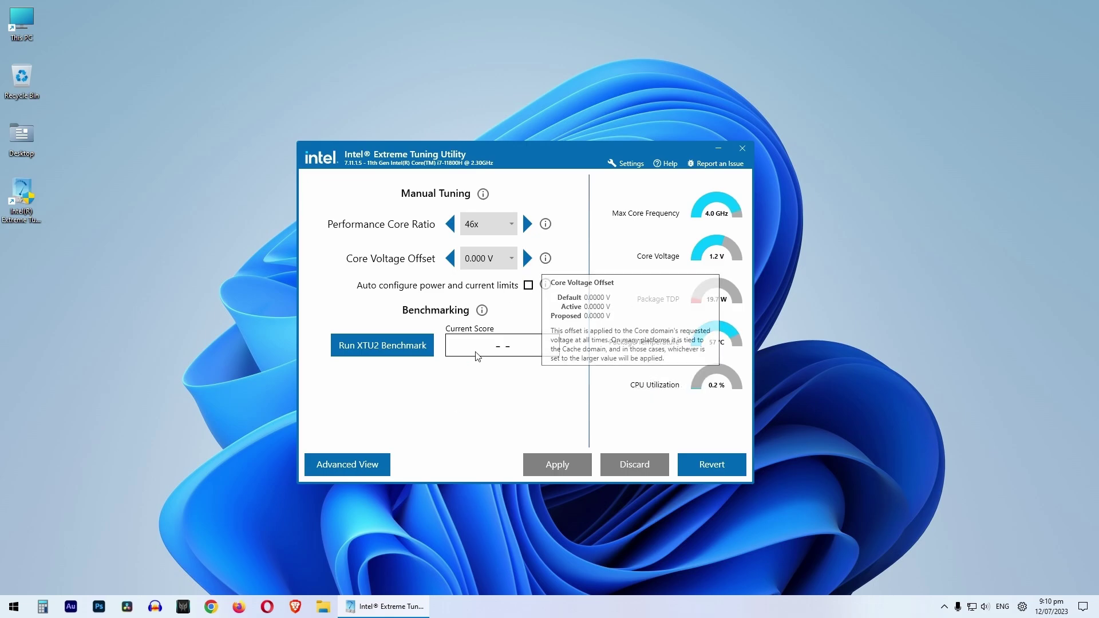
pyautogui.click(666, 166)
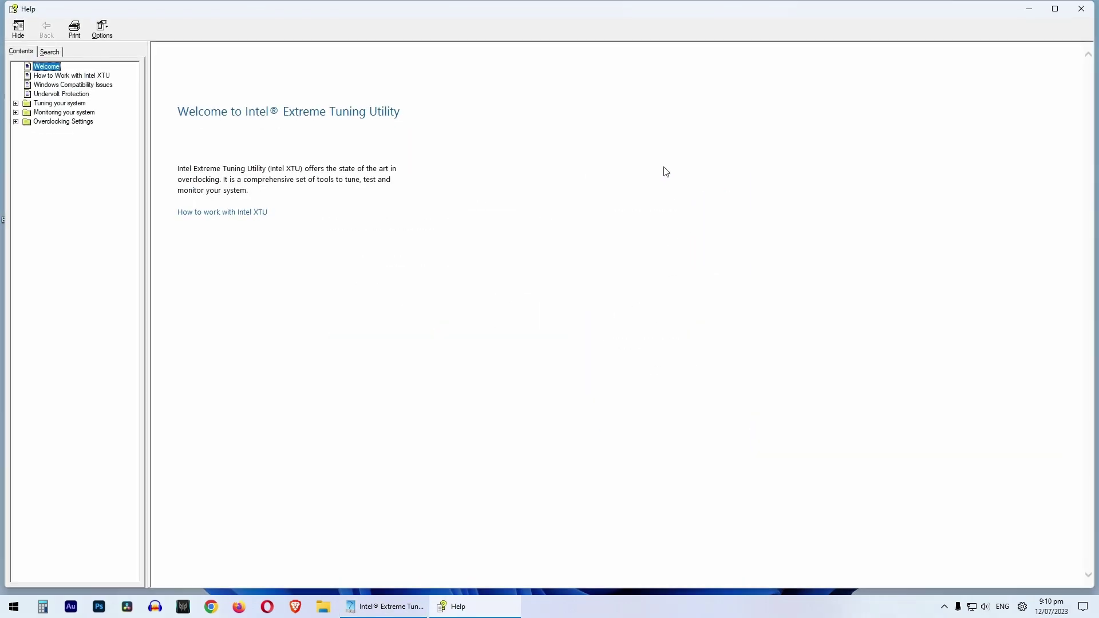
pyautogui.click(50, 76)
pyautogui.scroll(-5, 452, 348)
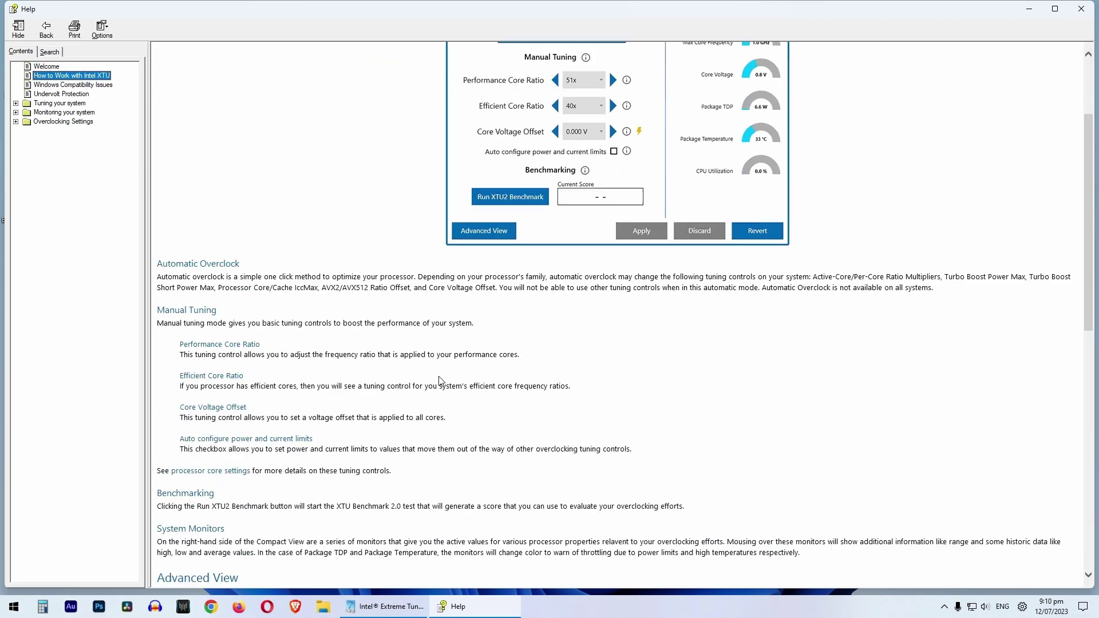
pyautogui.scroll(3, 407, 372)
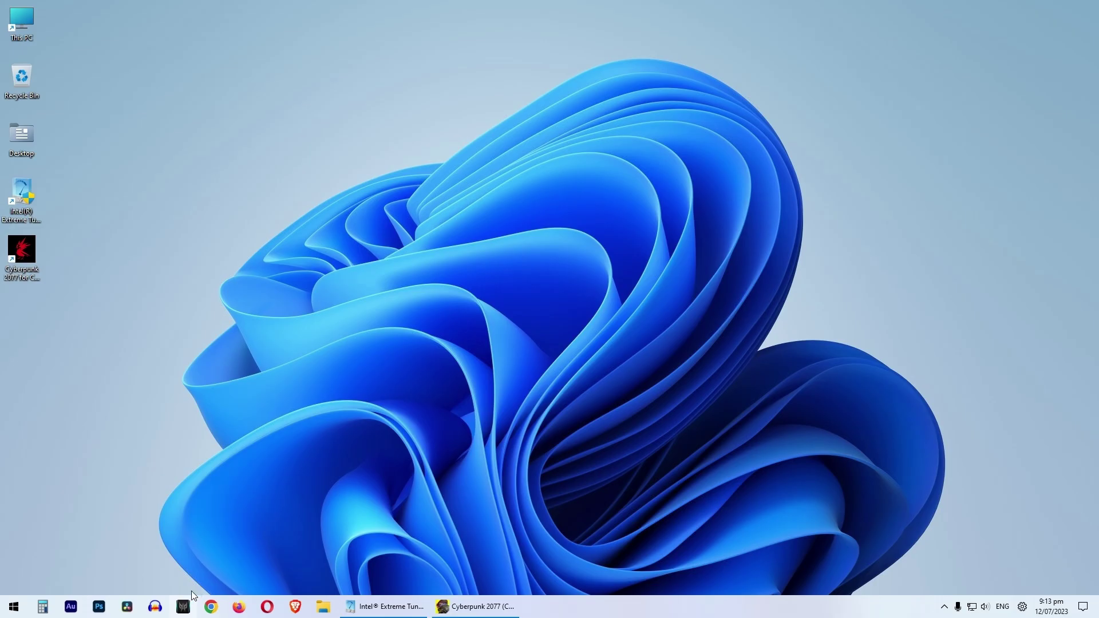
# In PredatorSense Fan Control, push the GPU and CPU fan sliders to full speed.
pyautogui.click(184, 605)
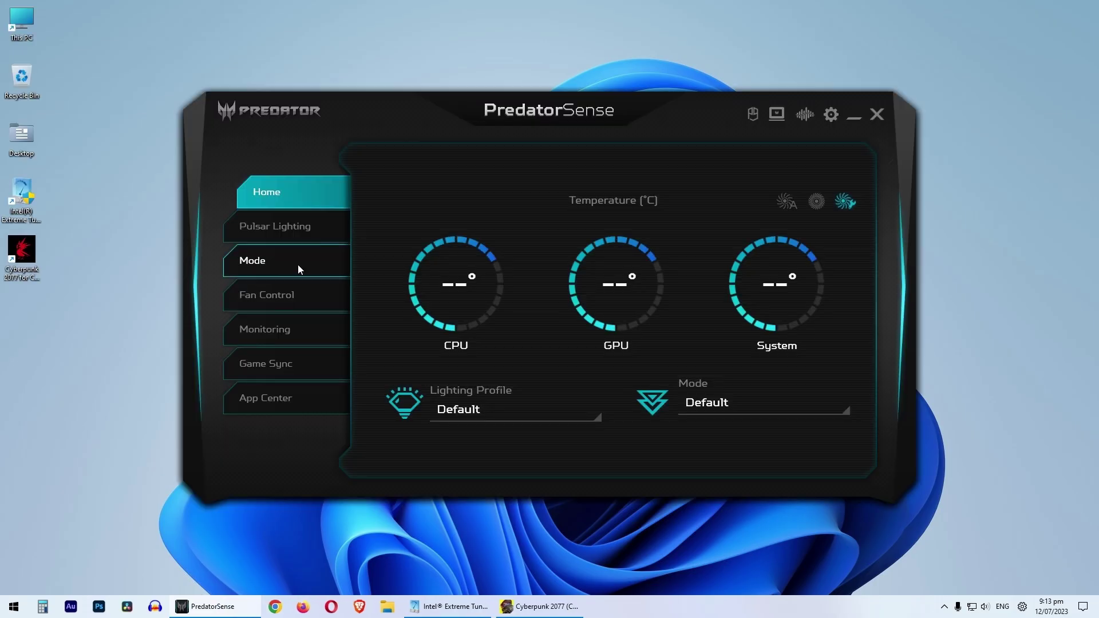
pyautogui.click(318, 297)
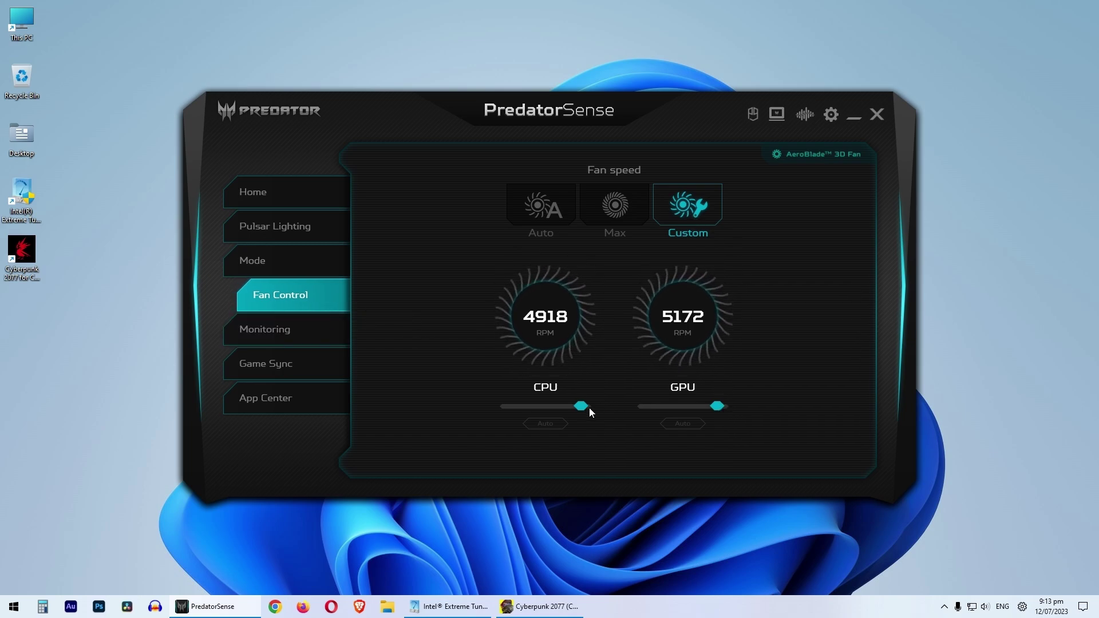
pyautogui.moveTo(718, 406); pyautogui.dragTo(733, 407)
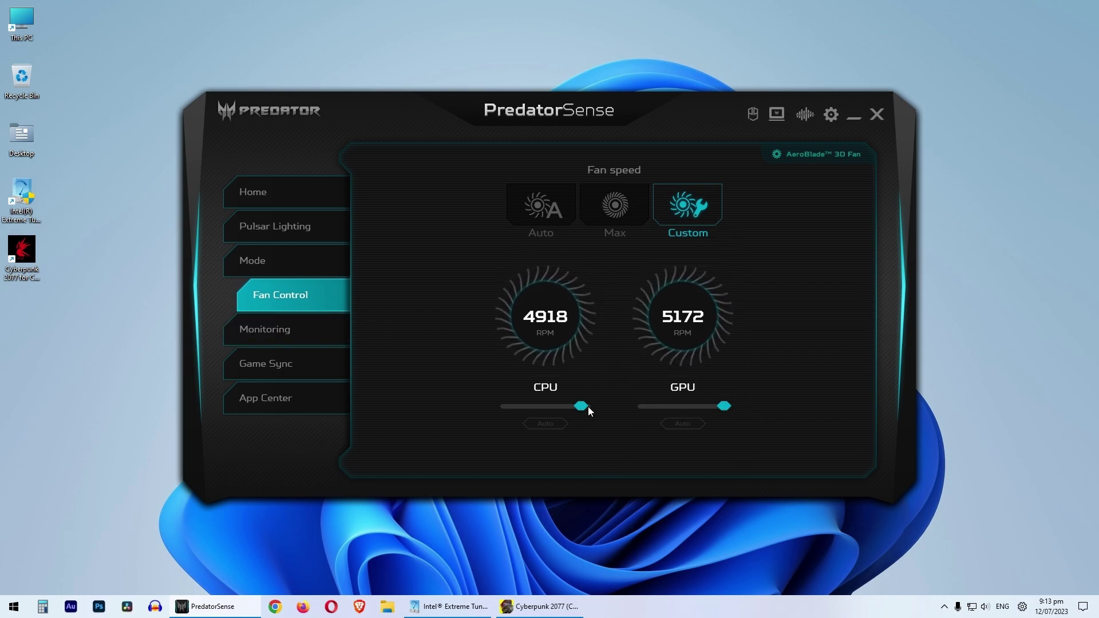
pyautogui.moveTo(588, 407); pyautogui.dragTo(601, 407)
# Check the performance Mode, pause Cyberpunk 2077, and show the desktop.
pyautogui.click(288, 265)
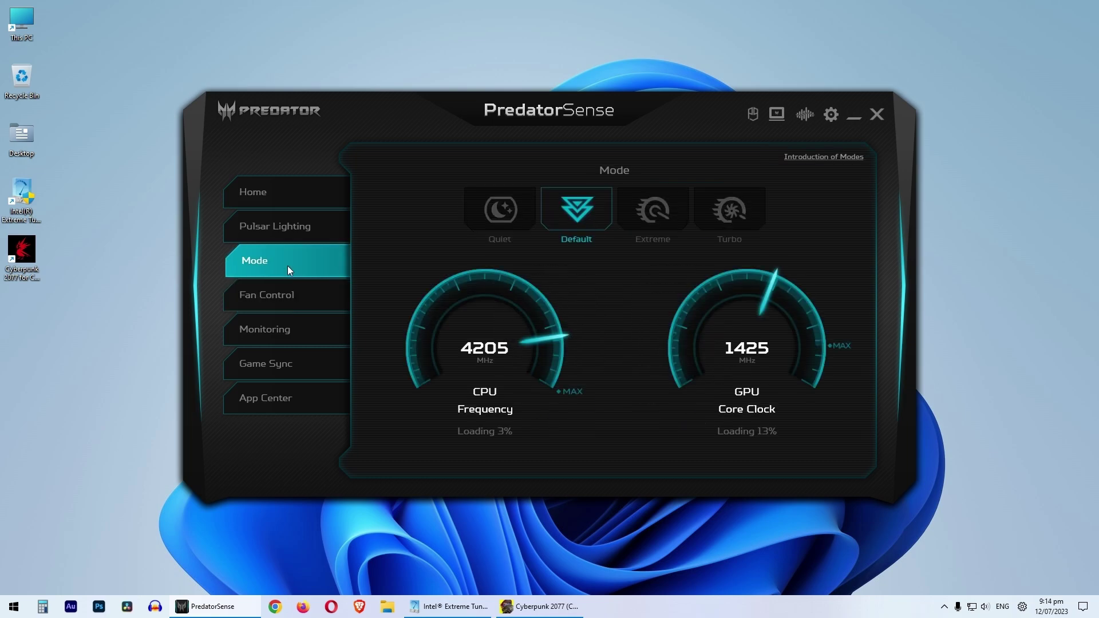
pyautogui.click(309, 296)
pyautogui.click(559, 611)
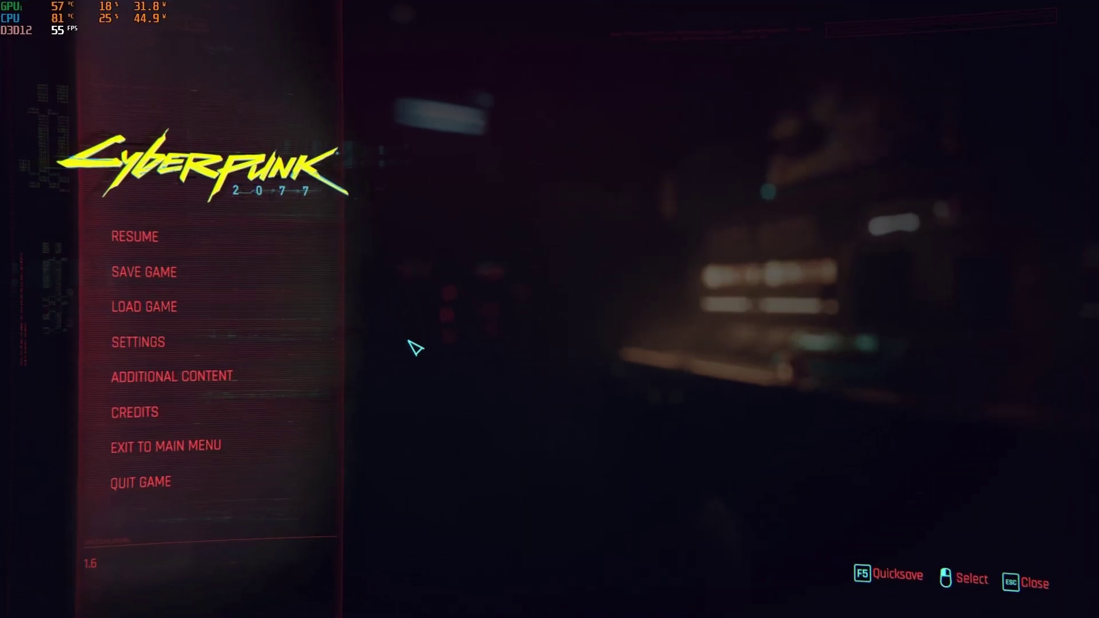
pyautogui.press('Escape')
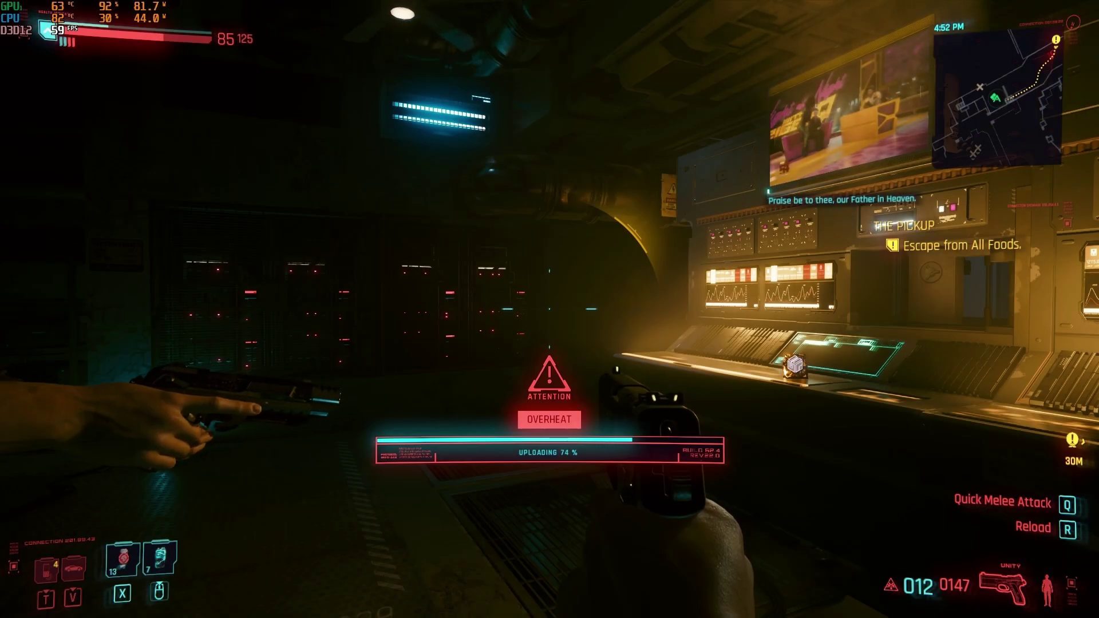
pyautogui.press('Escape')
pyautogui.press('super+d')
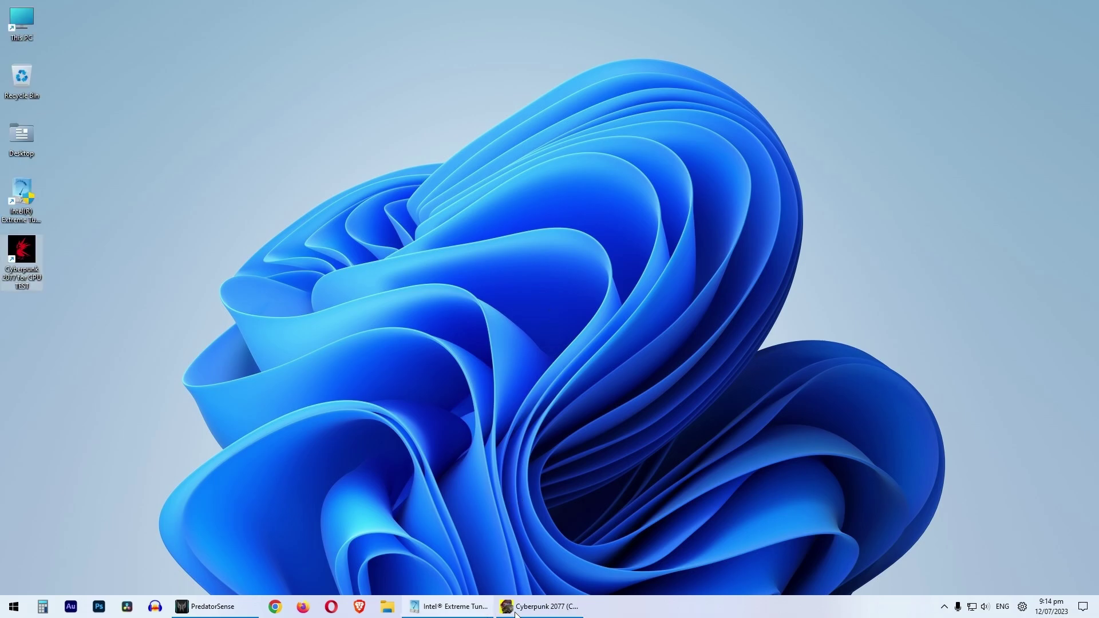
# View Intel XTU's 75 °C package temperature reading, then resume Cyberpunk 2077.
pyautogui.click(449, 606)
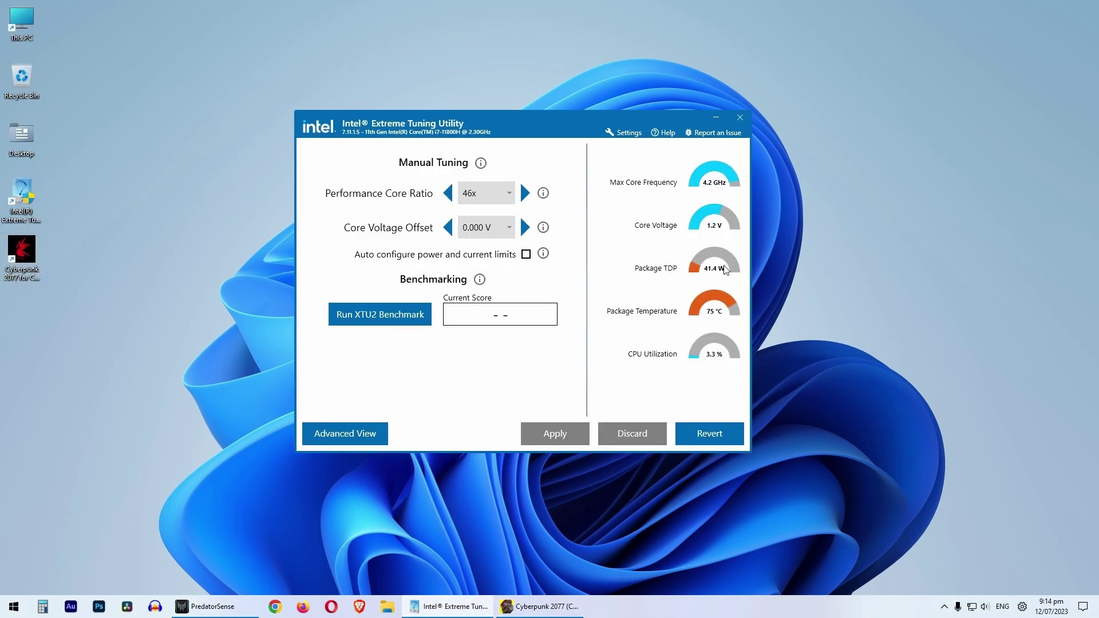
pyautogui.click(540, 606)
pyautogui.press('Escape')
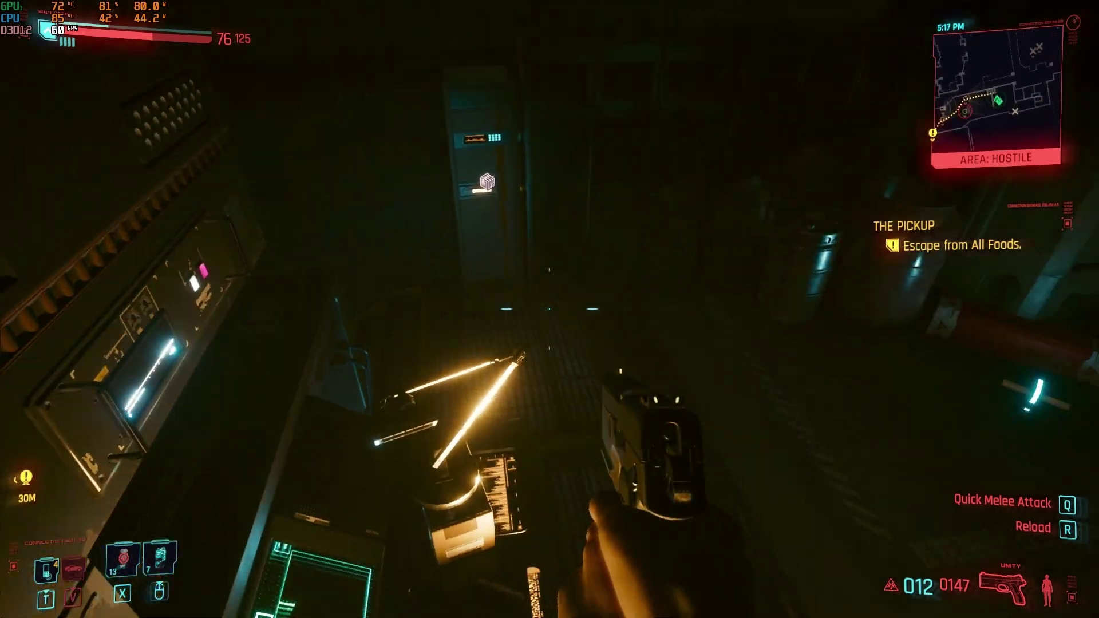
# Pause Cyberpunk 2077 and scroll its Graphics settings down to Ray Tracing.
pyautogui.press('Escape')
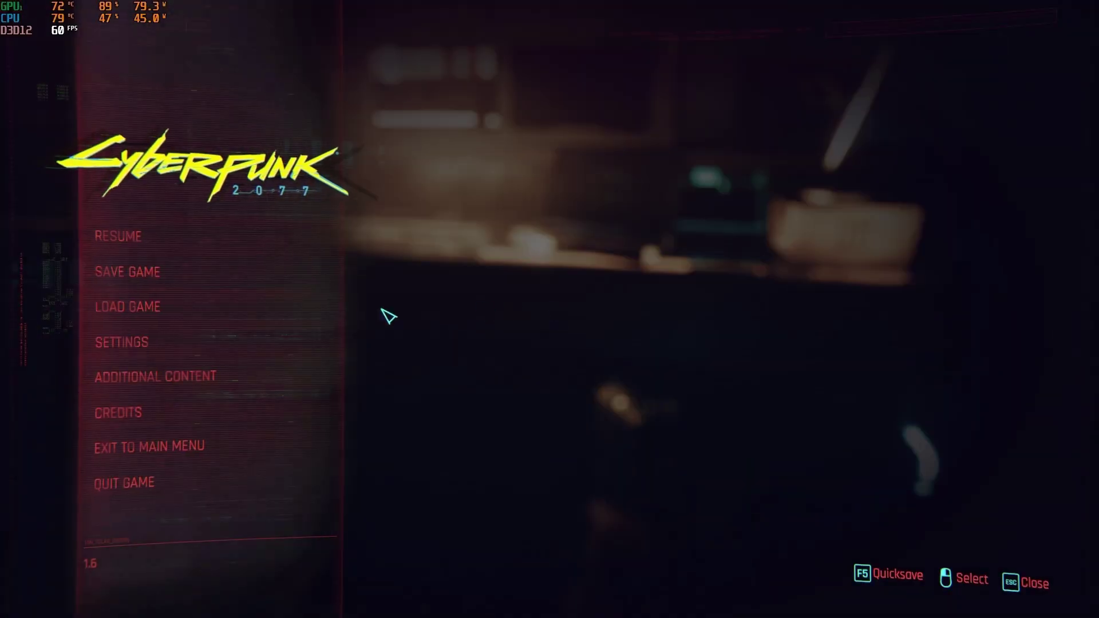
pyautogui.click(148, 350)
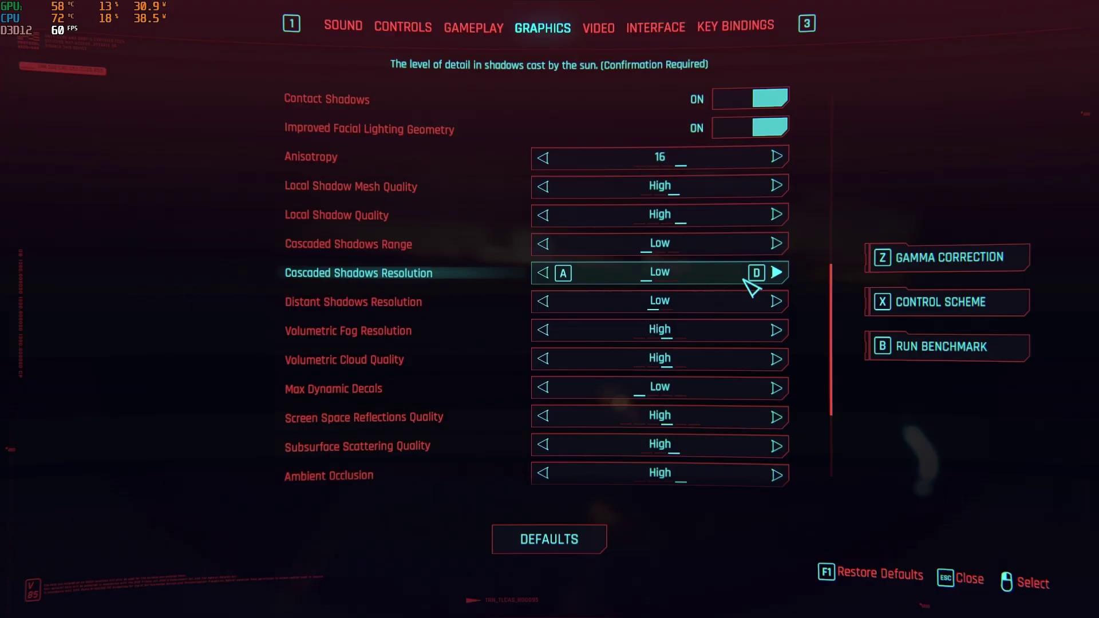
pyautogui.scroll(-3, 736, 462)
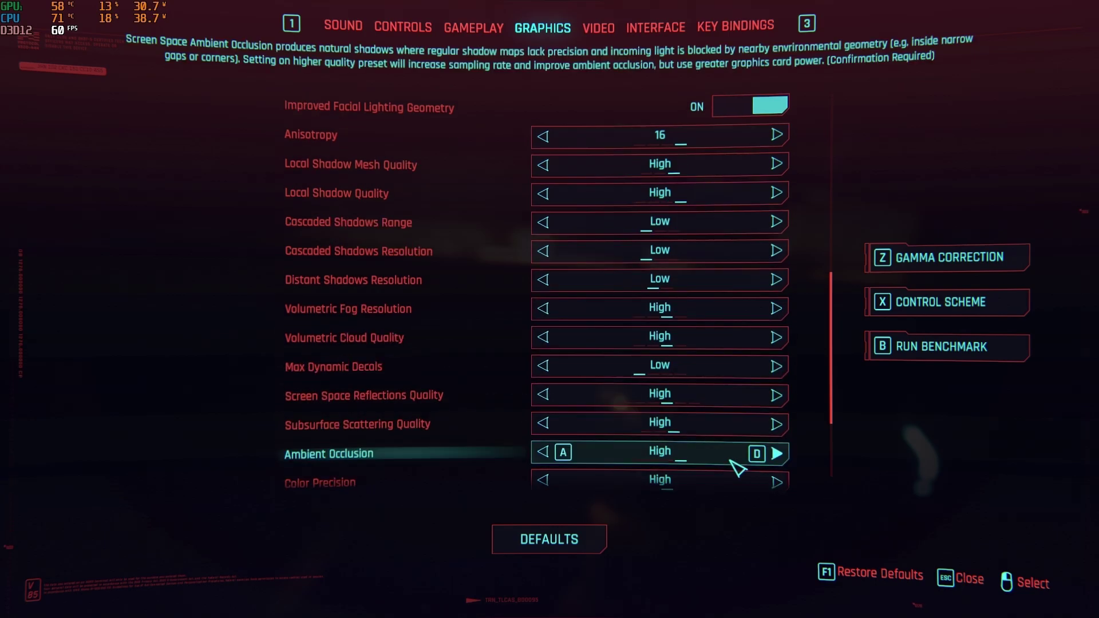
pyautogui.scroll(-3, 730, 460)
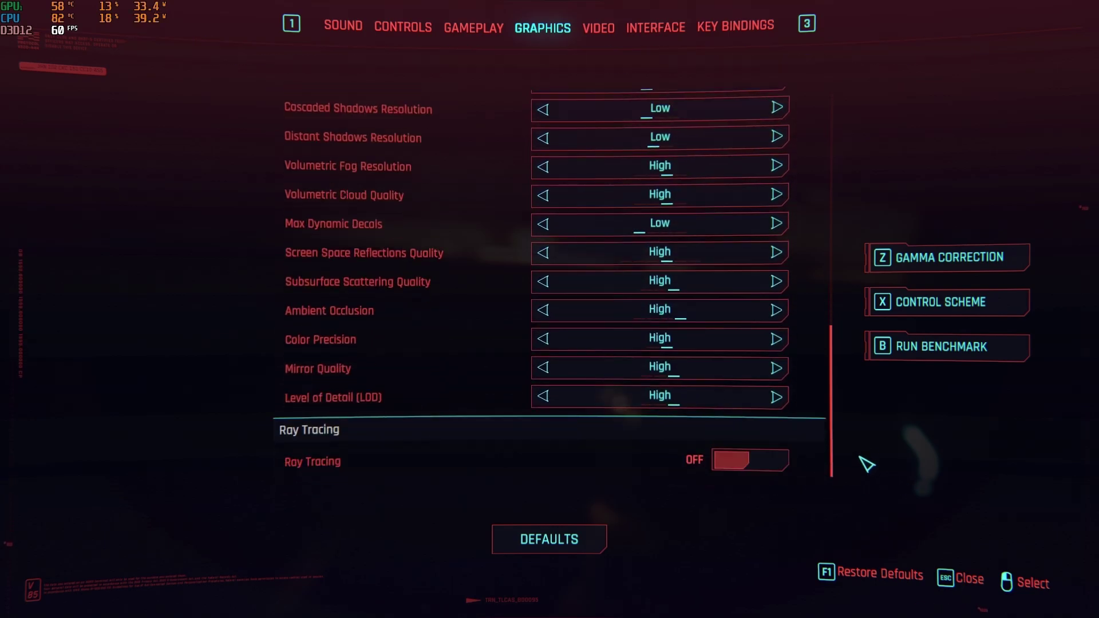
# In Intel XTU, lower the Performance Core Ratio from 46x to 38x and apply it.
pyautogui.press('Escape')
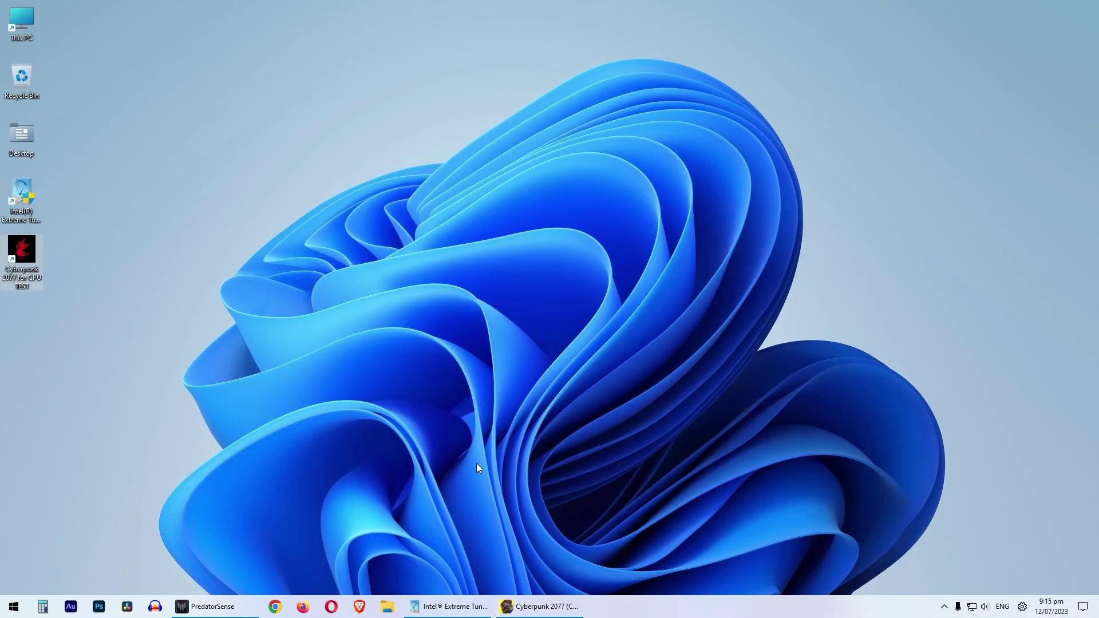
pyautogui.hotkey('alt', 'Tab')
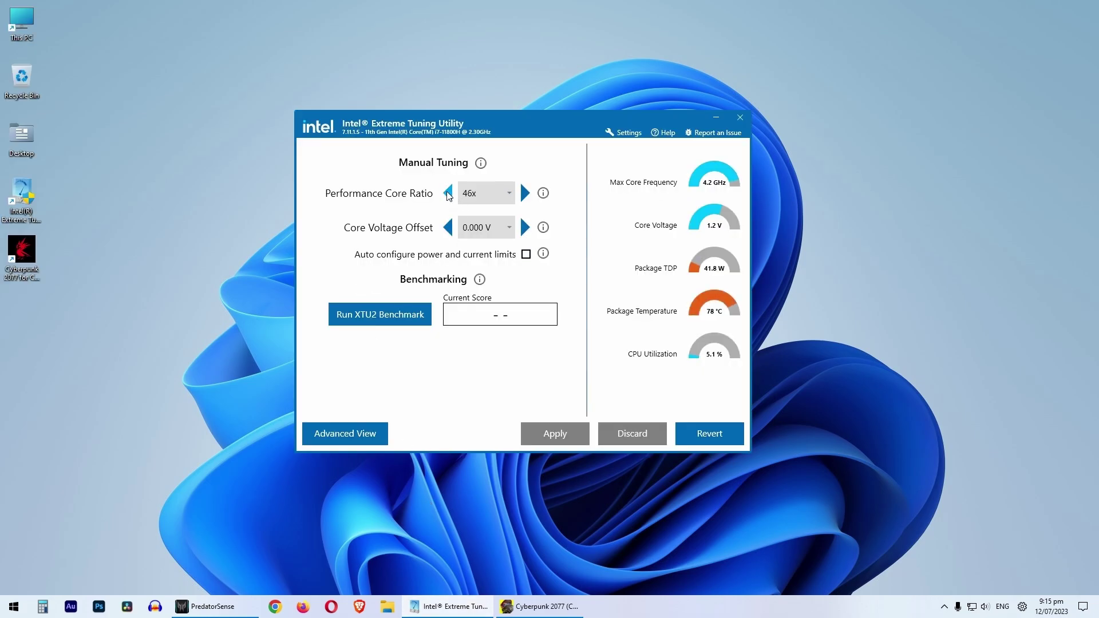
pyautogui.click(448, 193)
pyautogui.click(448, 193)
pyautogui.click(448, 193)
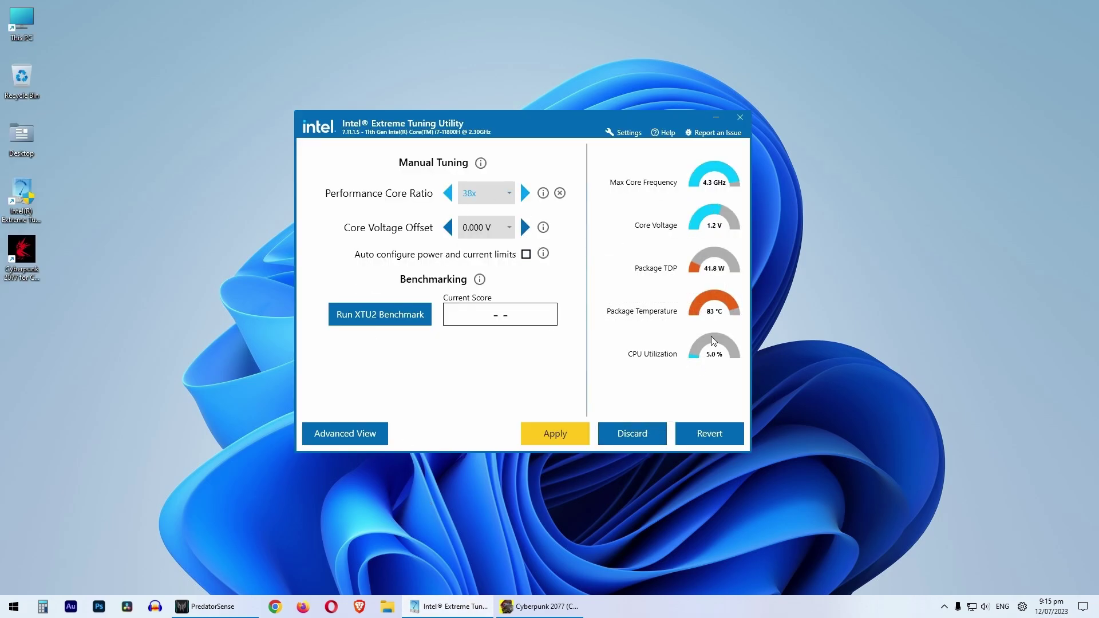
pyautogui.click(553, 437)
# Refresh the desktop, then switch back to Cyberpunk 2077 and resume play.
pyautogui.rightClick(792, 301)
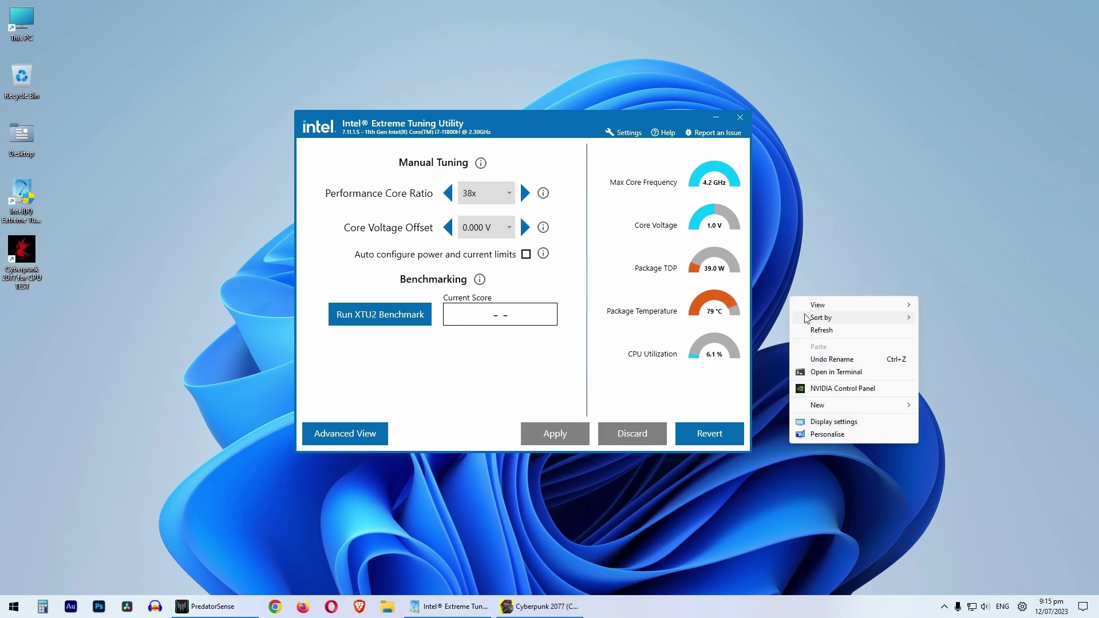
pyautogui.click(807, 301)
pyautogui.rightClick(806, 298)
pyautogui.click(835, 332)
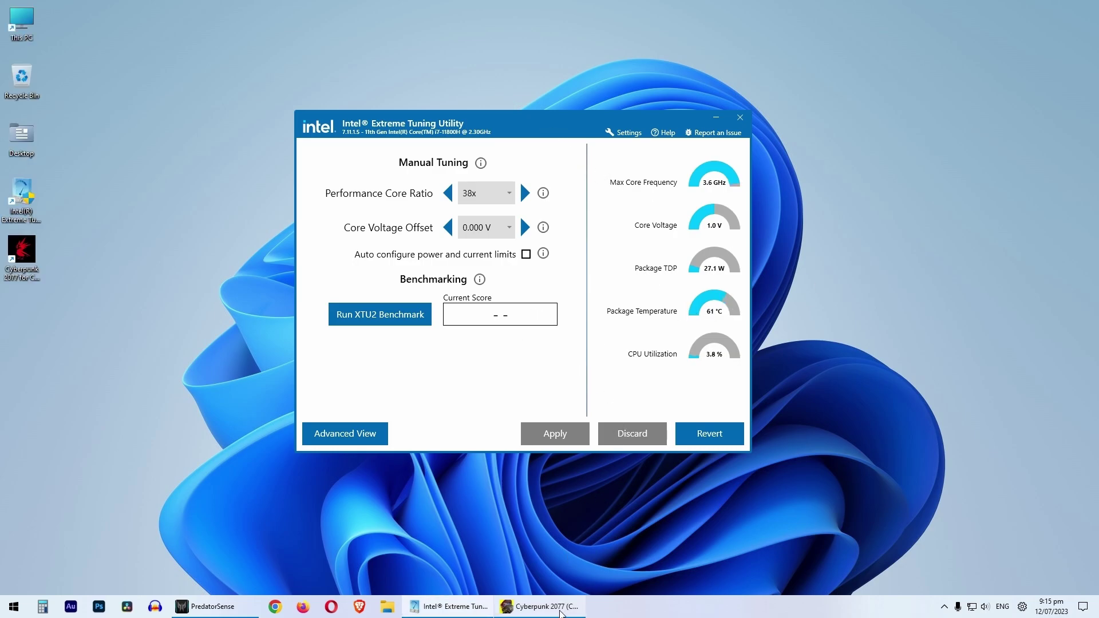
pyautogui.click(538, 606)
pyautogui.press('Escape')
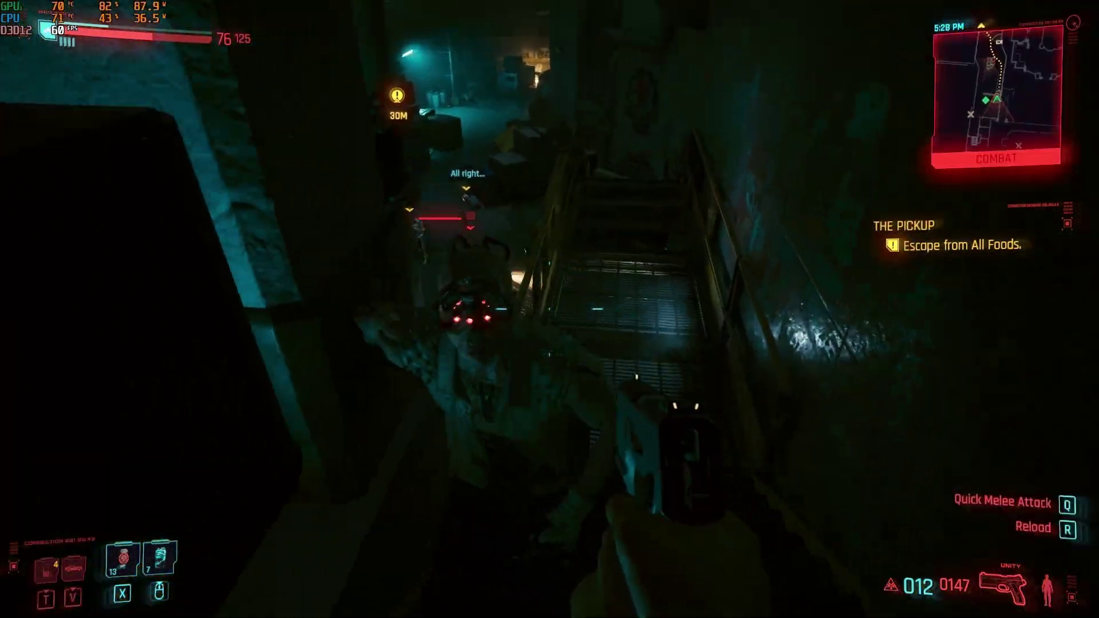
# Shoot the stairwell enemies with the pistol, reloading once and continuing to fire.
pyautogui.click(550, 309)
pyautogui.click(549, 309)
pyautogui.click(549, 309)
pyautogui.click(549, 309)
pyautogui.click(550, 309)
pyautogui.click(550, 309)
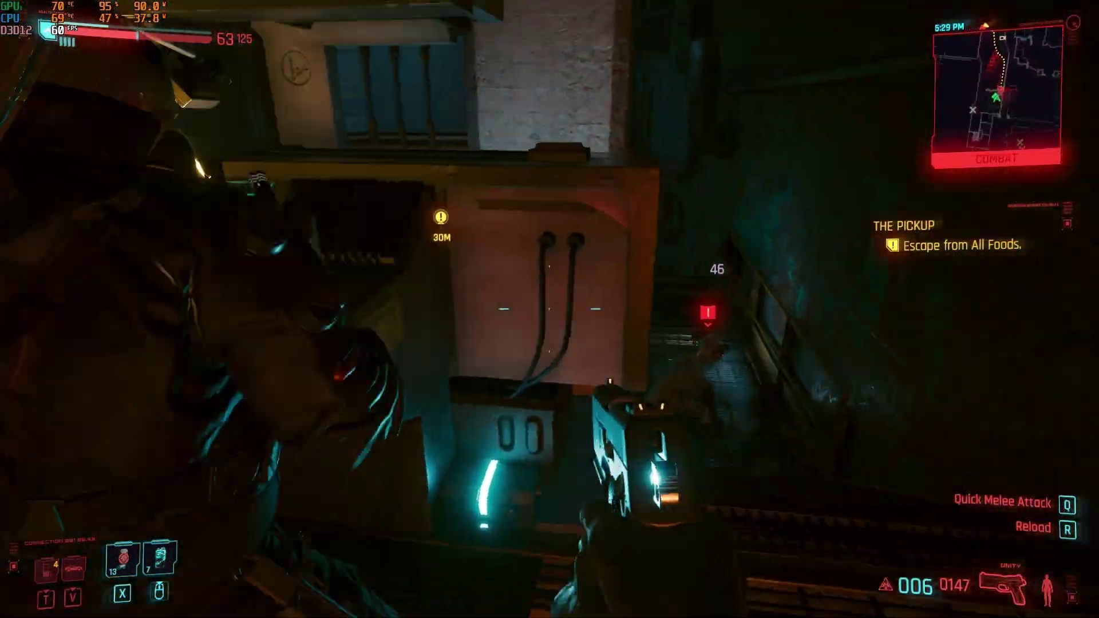
pyautogui.press('r')
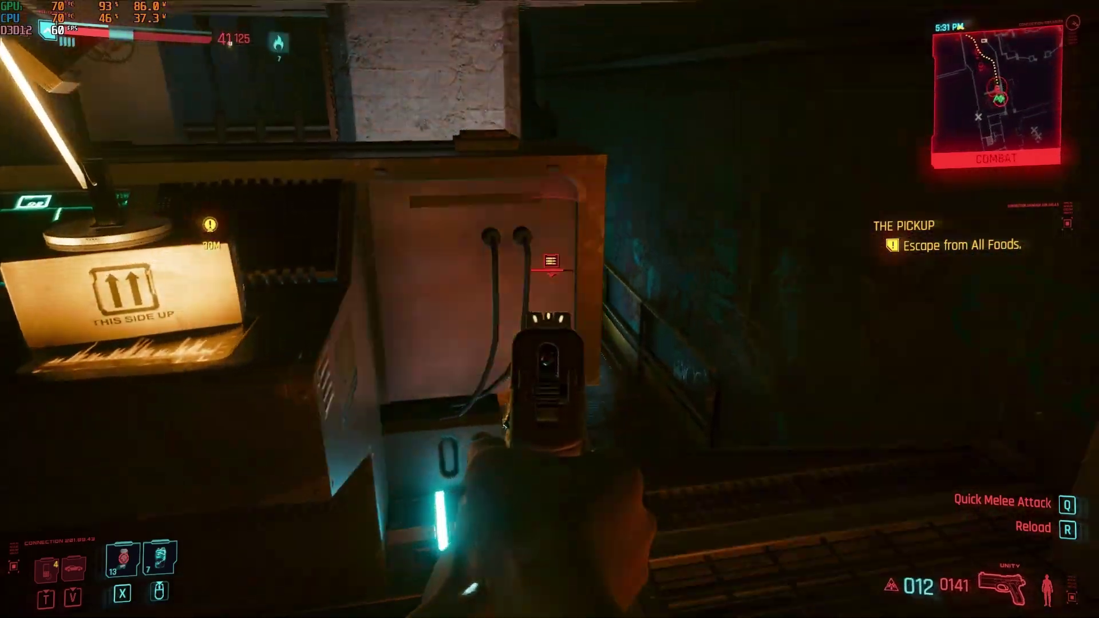
pyautogui.click(549, 309)
pyautogui.click(550, 309)
pyautogui.click(549, 309)
pyautogui.click(550, 309)
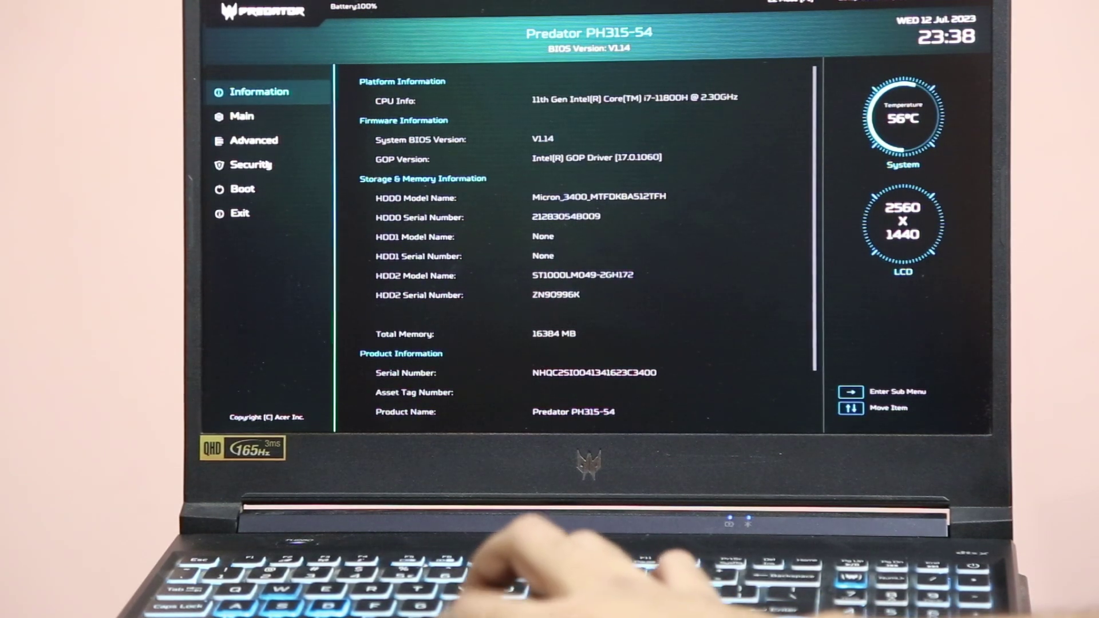
# Move from the Security page to the Boot page showing UEFI mode and Secure Boot enabled.
pyautogui.click(252, 168)
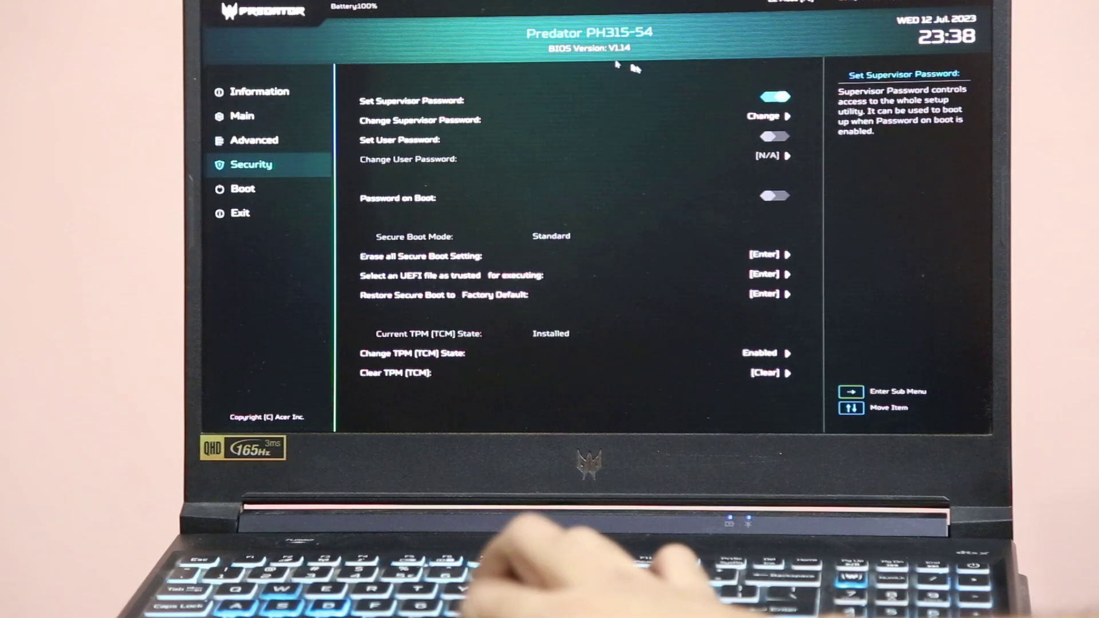
pyautogui.click(266, 189)
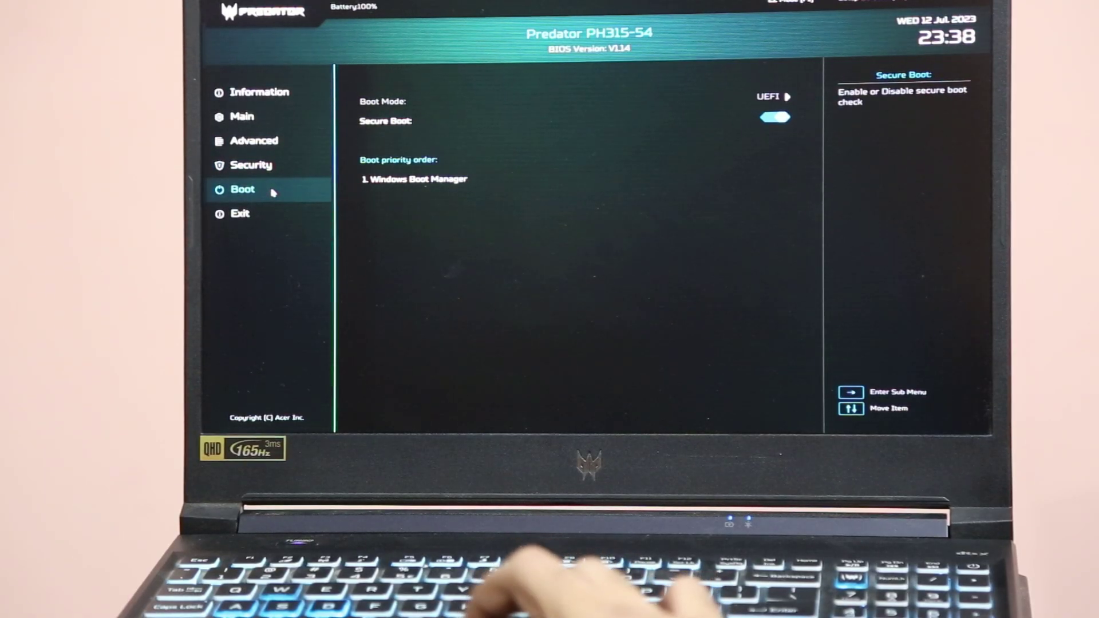